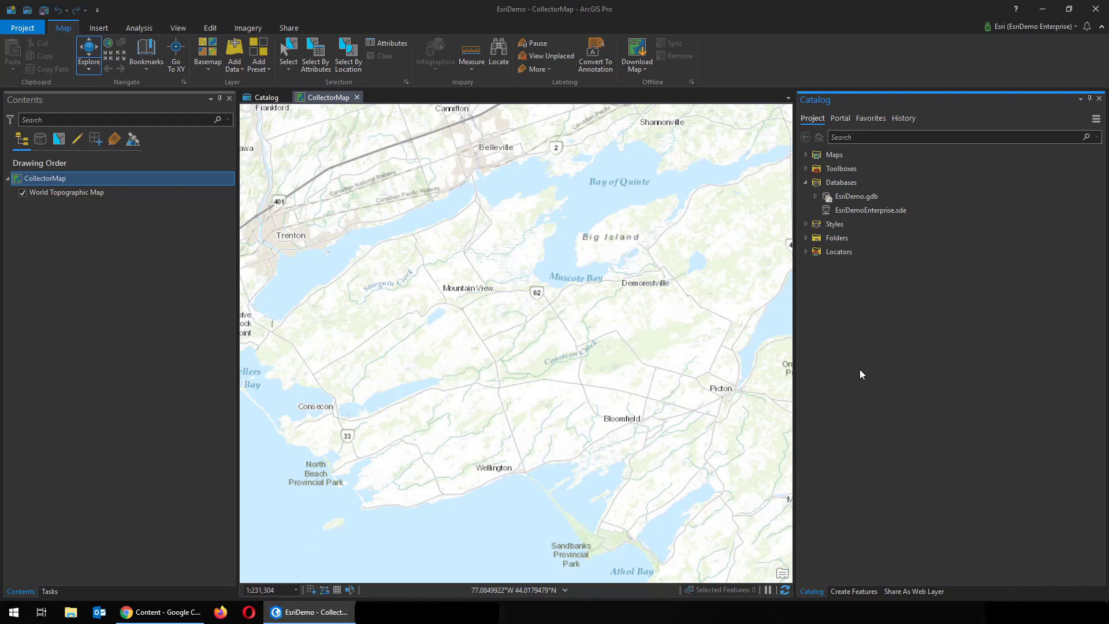
# In EsriDemoEnterprise.sde, start a new Point feature class named CollectionData without Z values
pyautogui.rightClick(880, 211)
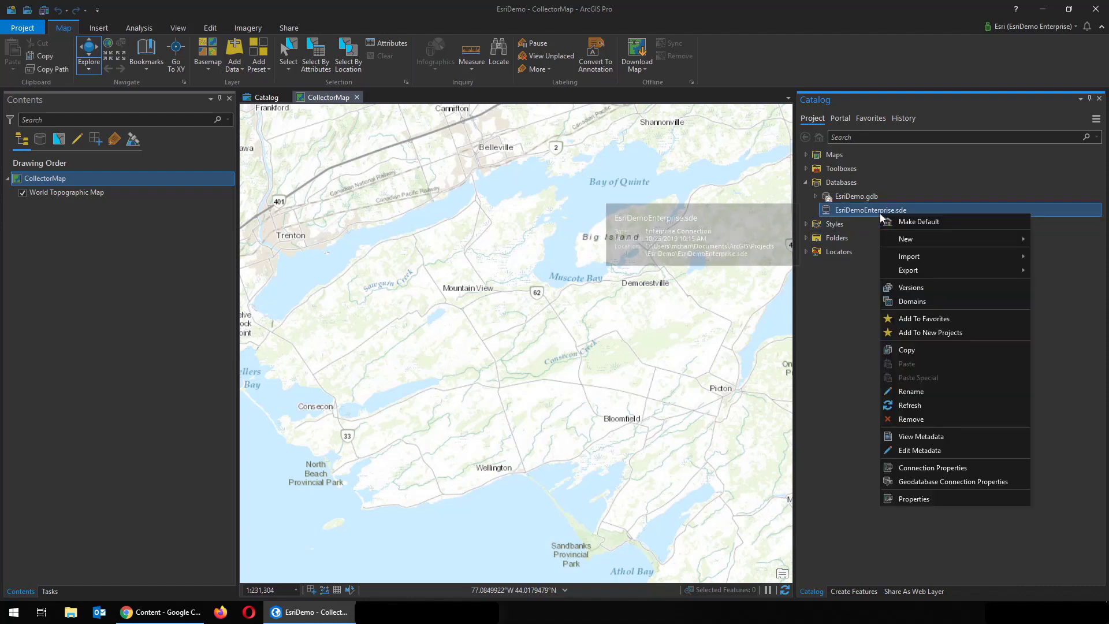
pyautogui.moveTo(893, 238)
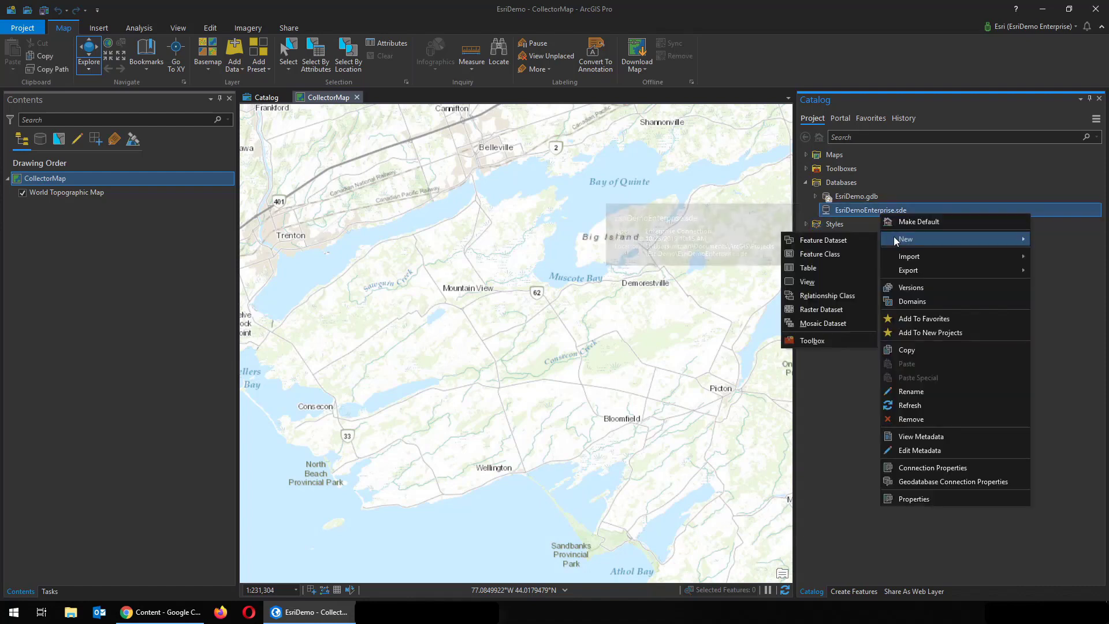
pyautogui.click(834, 254)
pyautogui.click(850, 226)
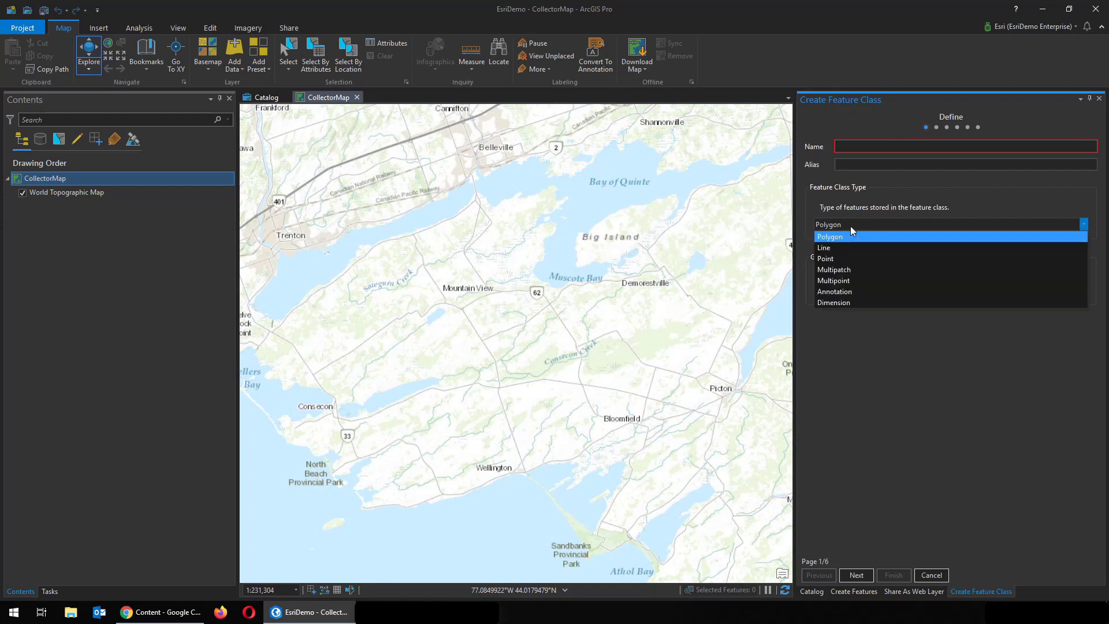
pyautogui.click(841, 259)
pyautogui.click(818, 286)
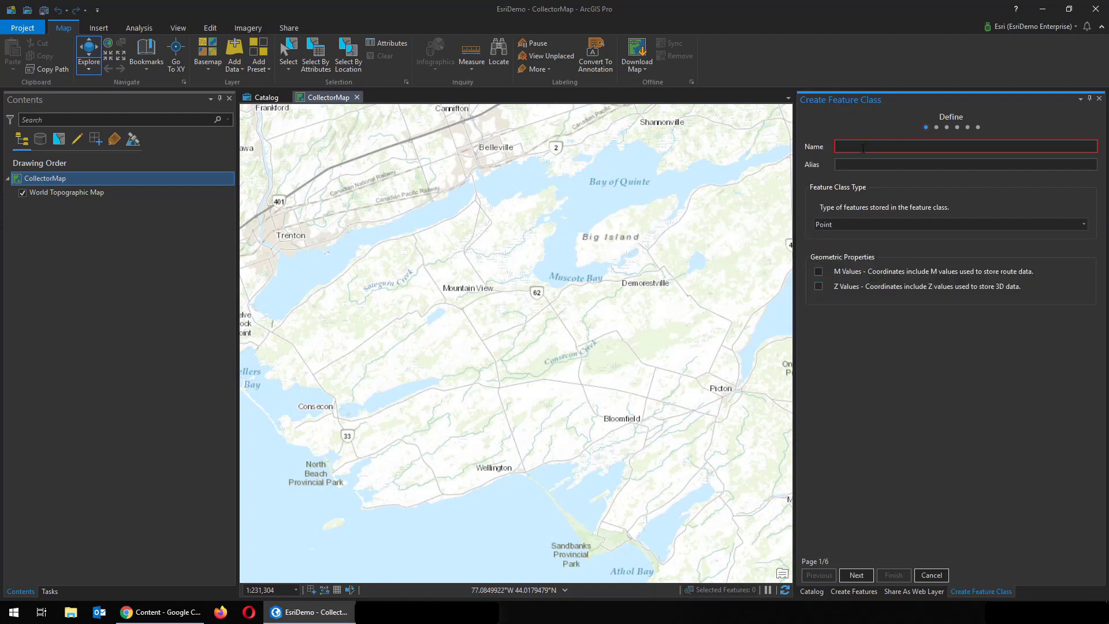
pyautogui.write('CollectionData')
# Add a Comments field to CollectionData and finish creating the feature class
pyautogui.click(857, 575)
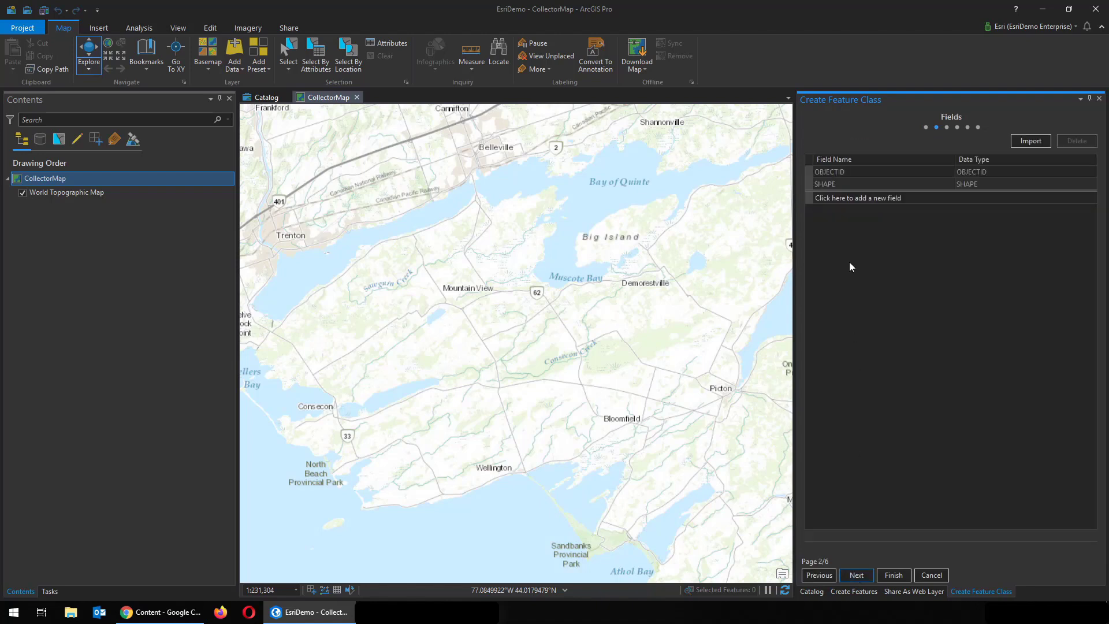
pyautogui.click(847, 197)
pyautogui.write('Comments')
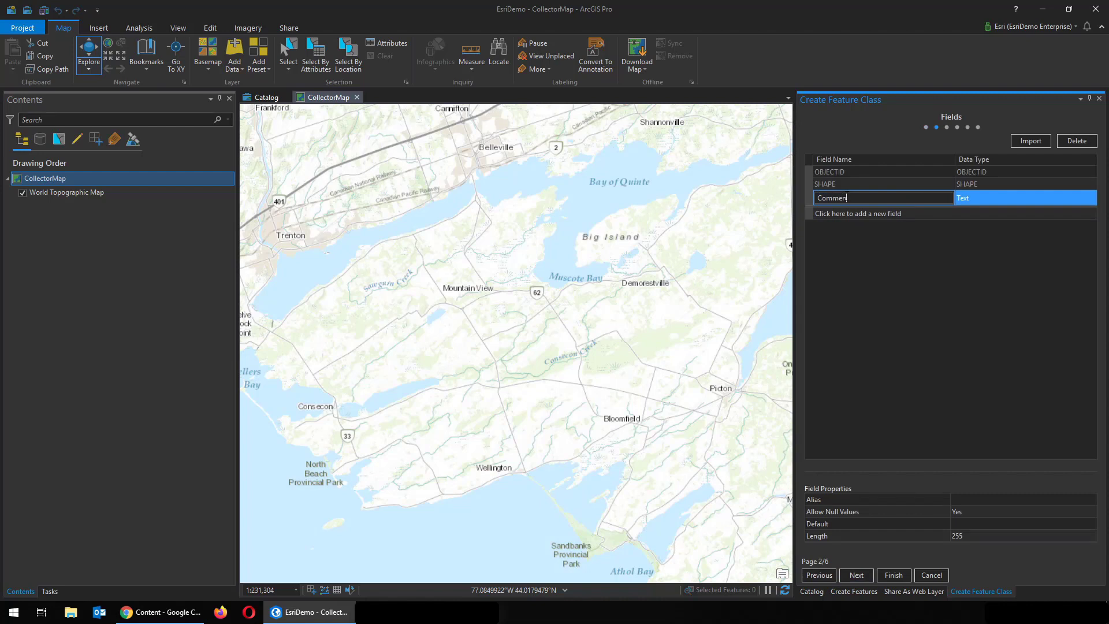
pyautogui.click(894, 577)
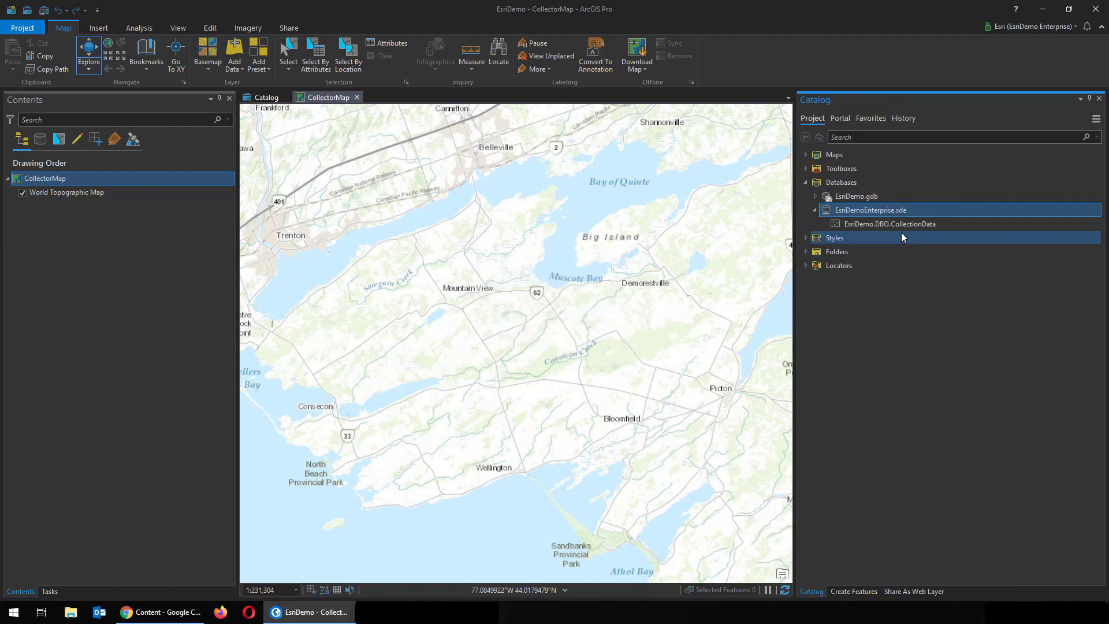
# Add the CollectionData feature class to the map and name the layer CollectionData
pyautogui.rightClick(899, 225)
pyautogui.click(924, 231)
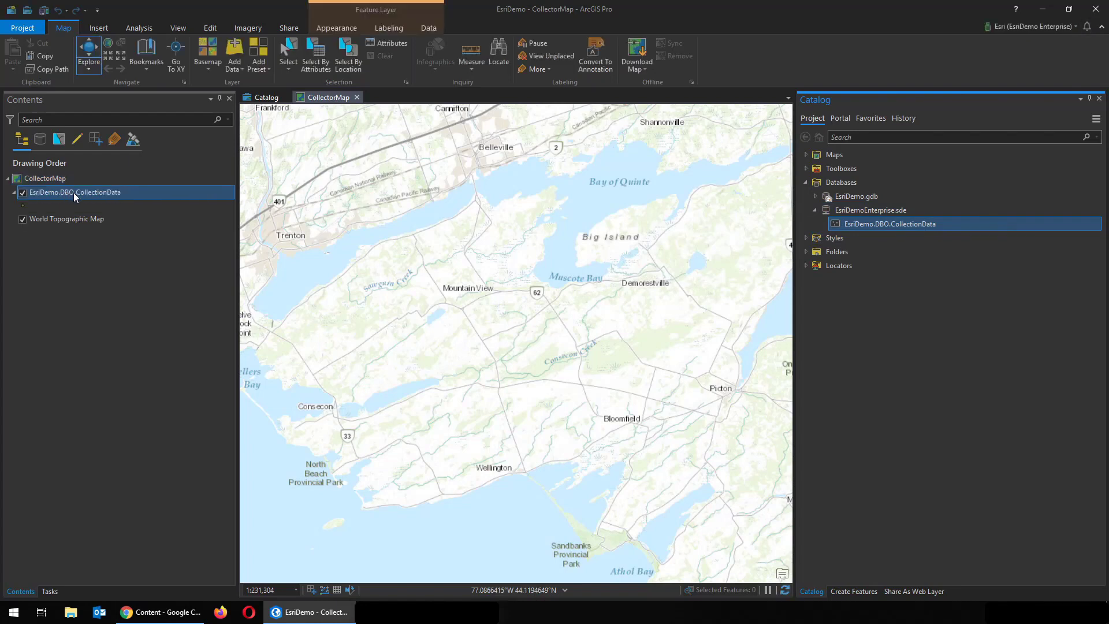
pyautogui.click(74, 192)
pyautogui.write('2')
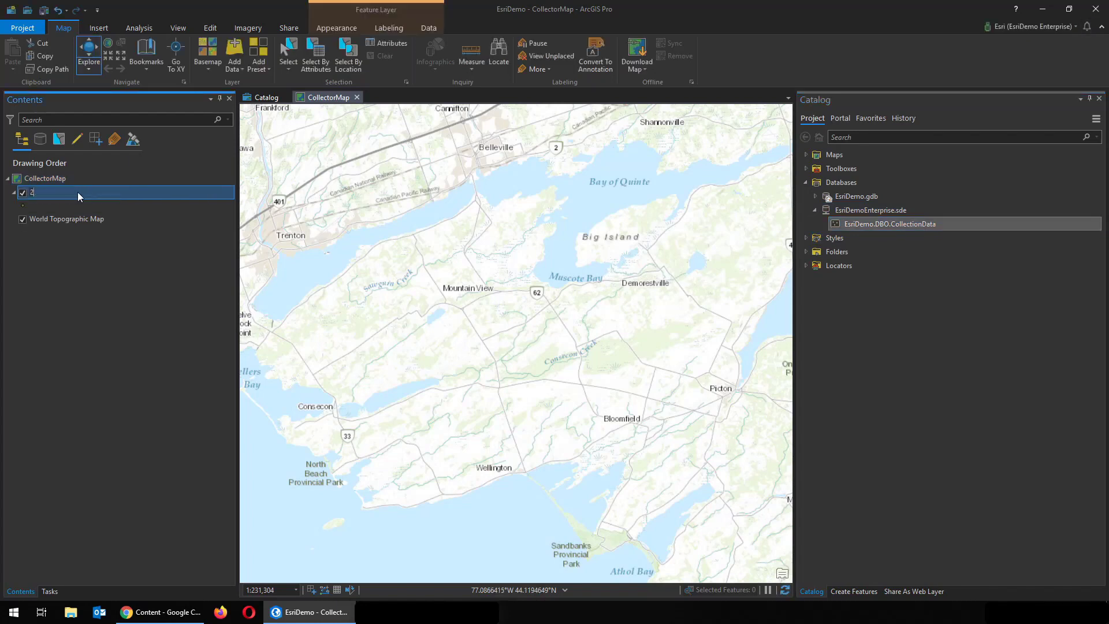
pyautogui.press('BackSpace')
pyautogui.write('CollectionData')
pyautogui.press('Return')
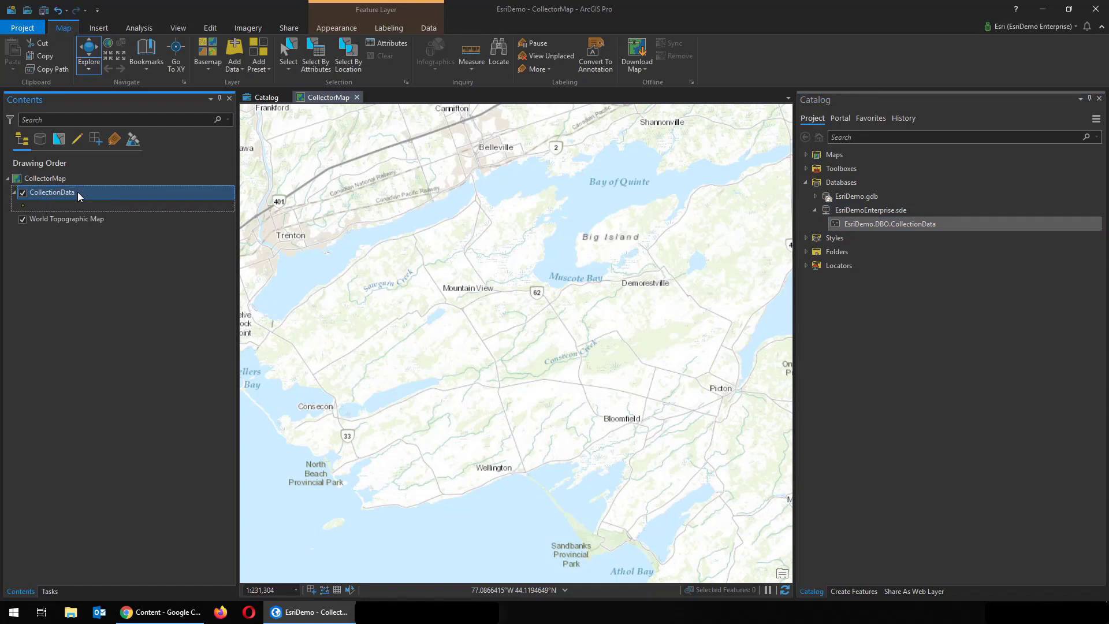
# With the CollectionData template, place points west of Mountain View, north of Wellington and west of Picton
pyautogui.click(211, 28)
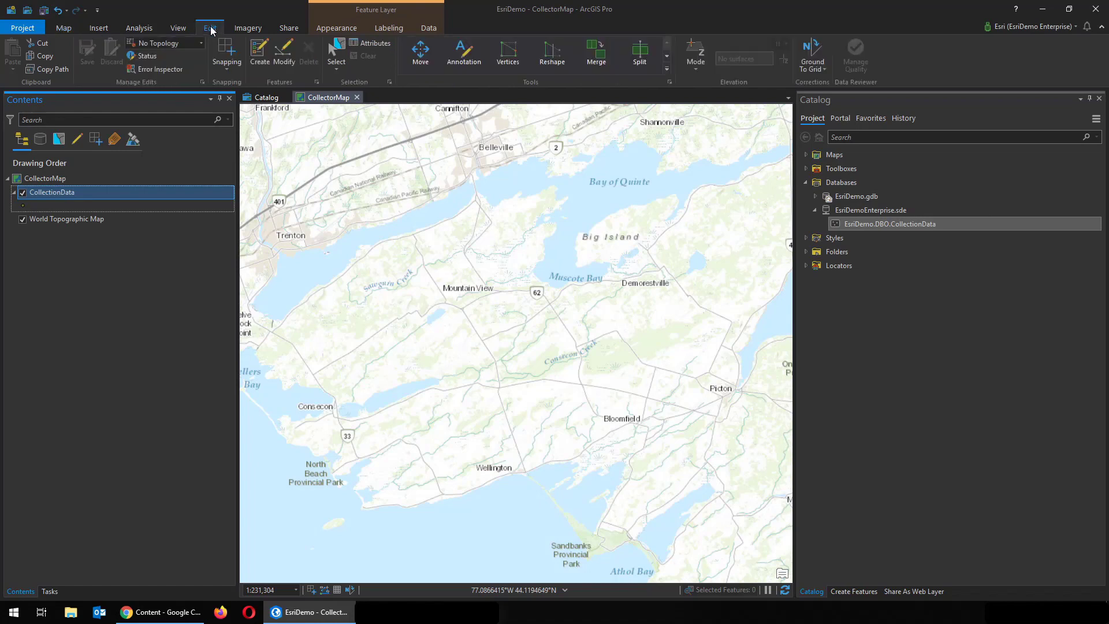
pyautogui.click(257, 58)
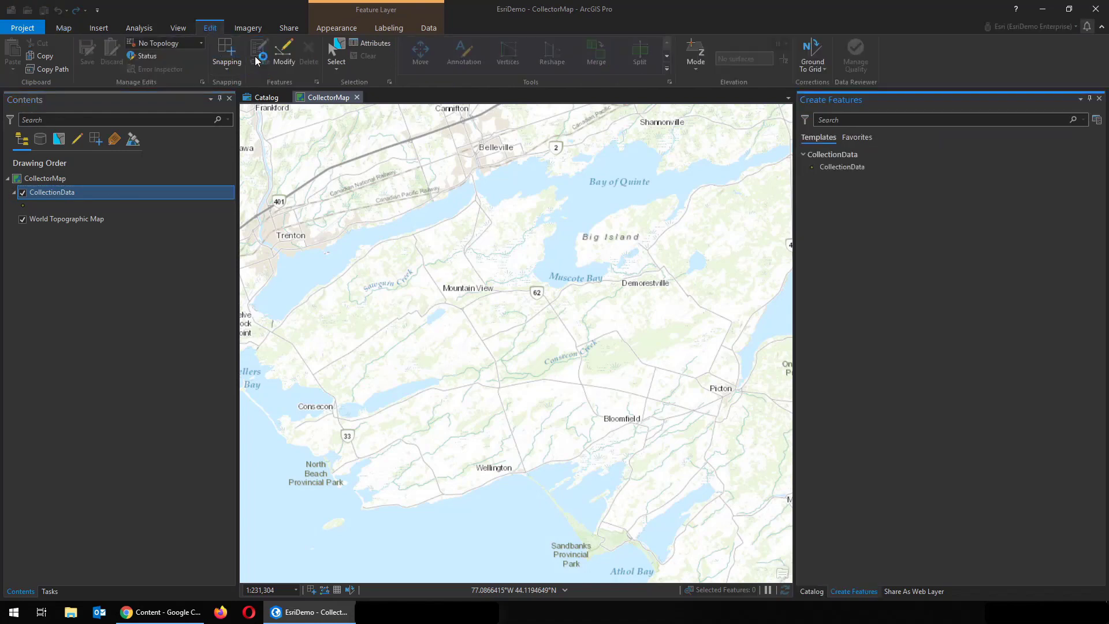
pyautogui.click(848, 167)
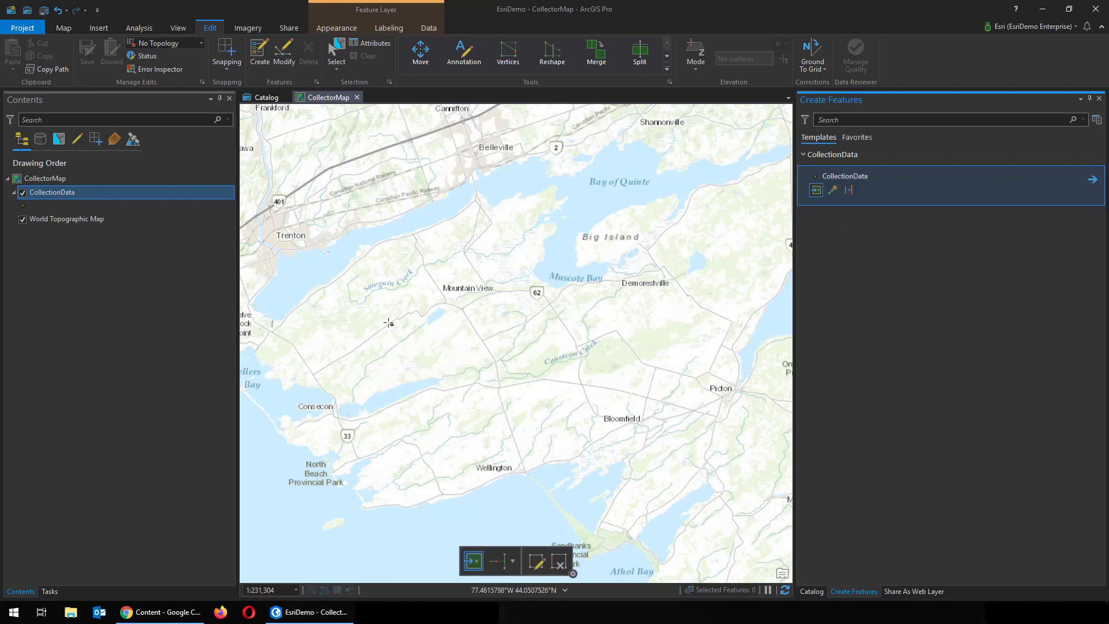
pyautogui.click(372, 313)
pyautogui.click(474, 443)
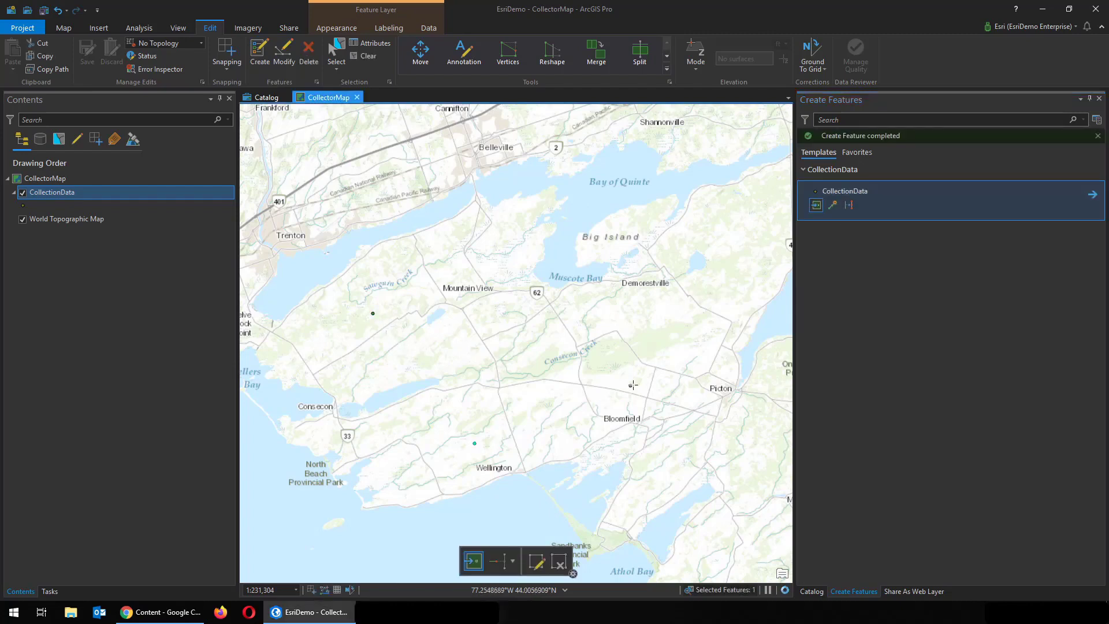
pyautogui.click(673, 358)
pyautogui.click(810, 591)
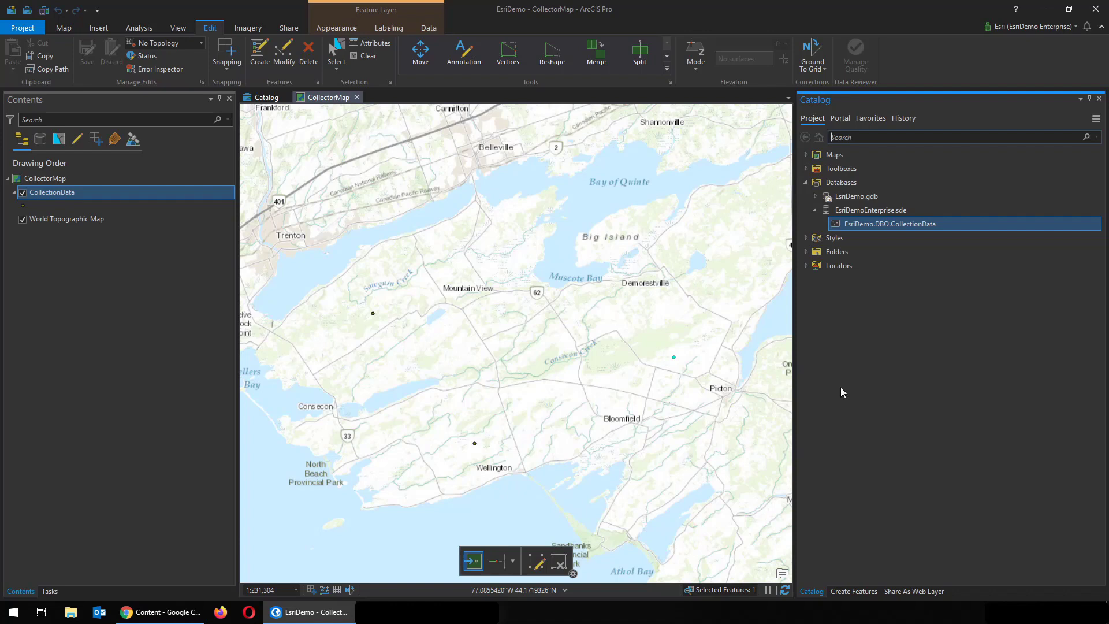
# Add global IDs to the CollectionData feature class
pyautogui.rightClick(865, 223)
pyautogui.moveTo(910, 359)
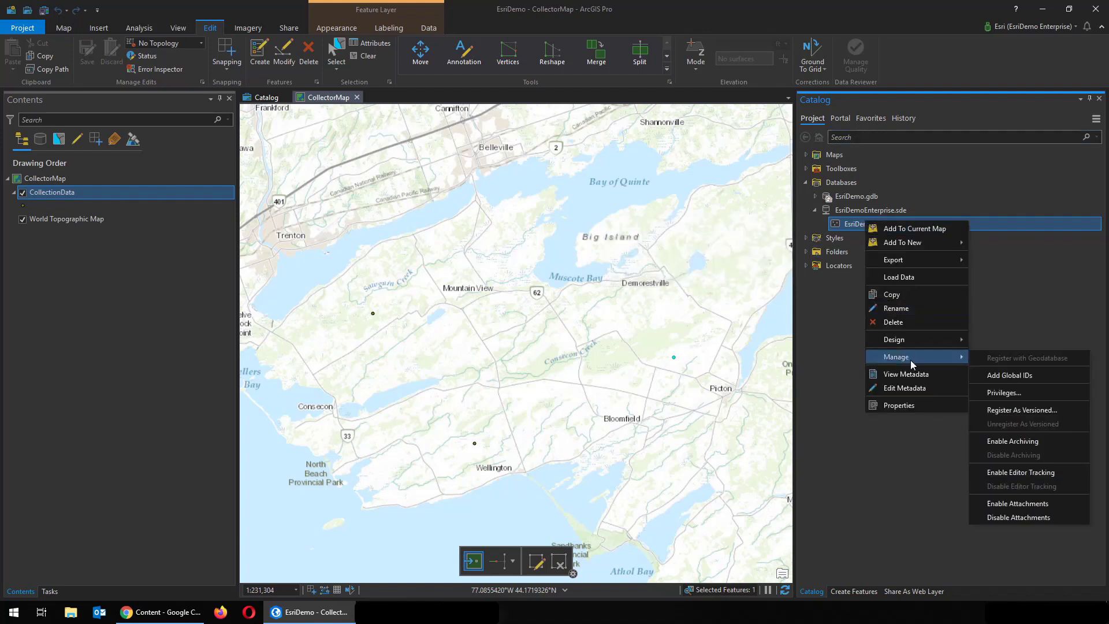
pyautogui.click(993, 374)
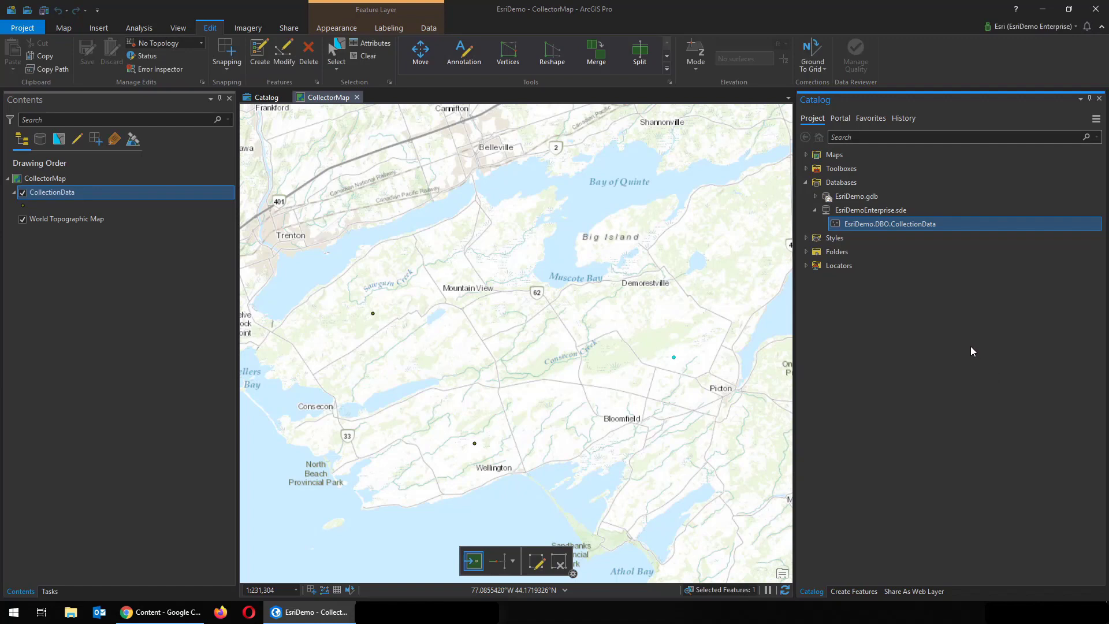
# Enable archiving on the CollectionData feature class
pyautogui.rightClick(864, 226)
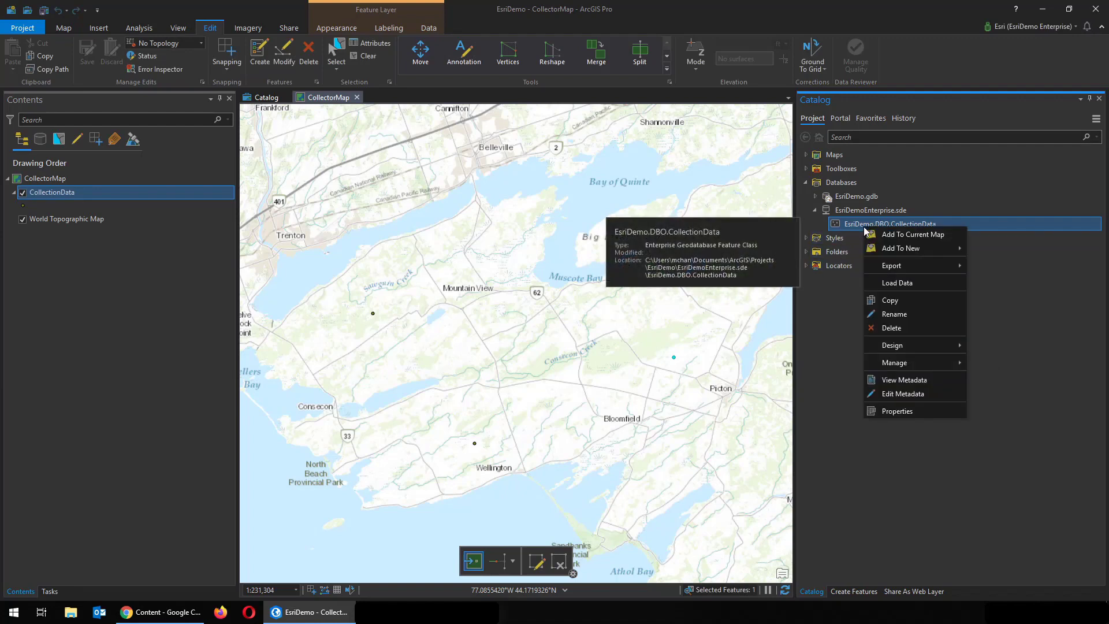
pyautogui.moveTo(895, 364)
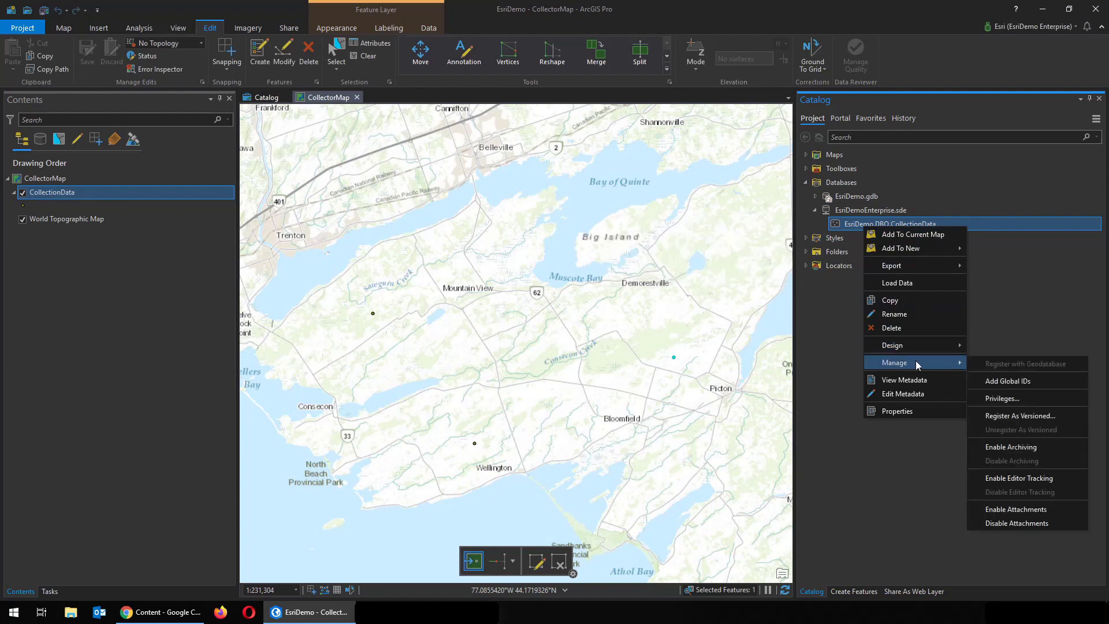
pyautogui.click(987, 448)
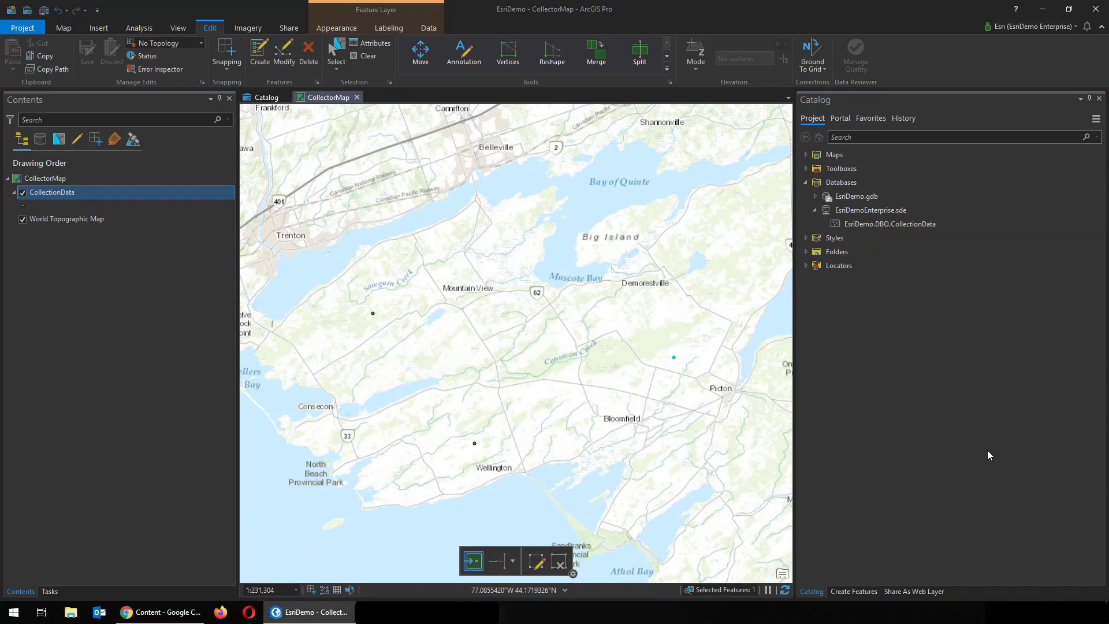
# Share CollectionData as a web layer with summary and tag 'Data Collection' and Feature layer type checked
pyautogui.rightClick(138, 198)
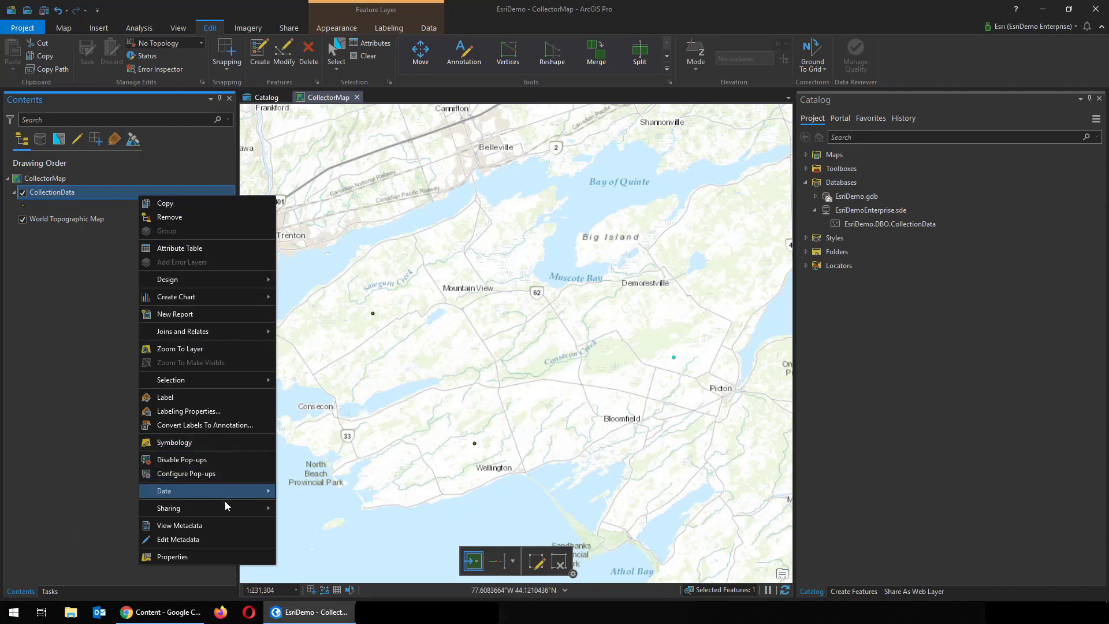
pyautogui.moveTo(224, 507)
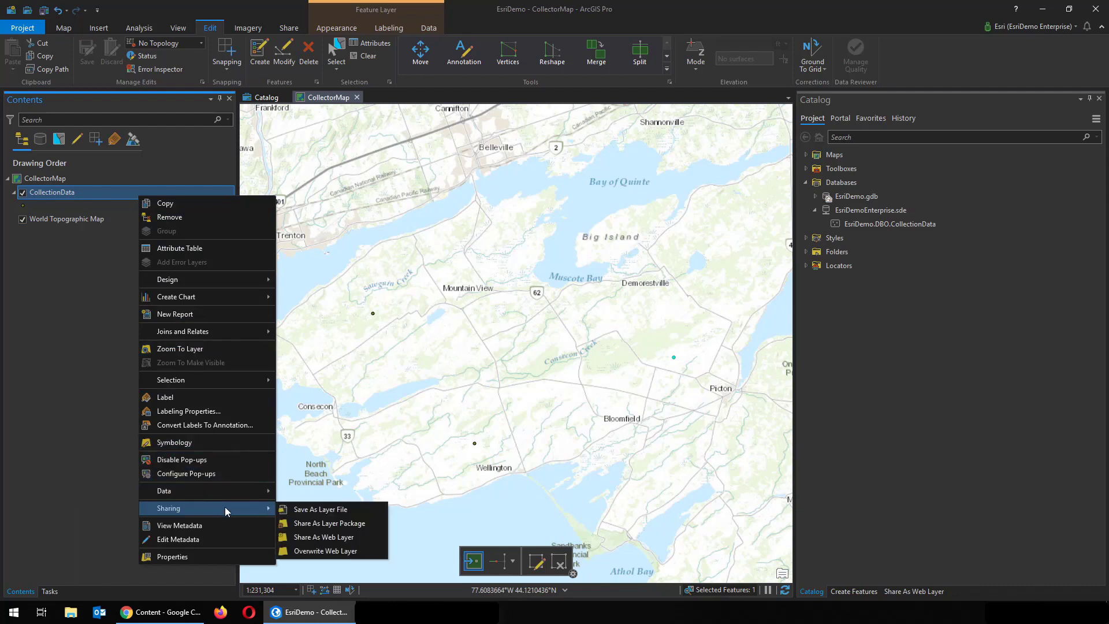
pyautogui.click(347, 537)
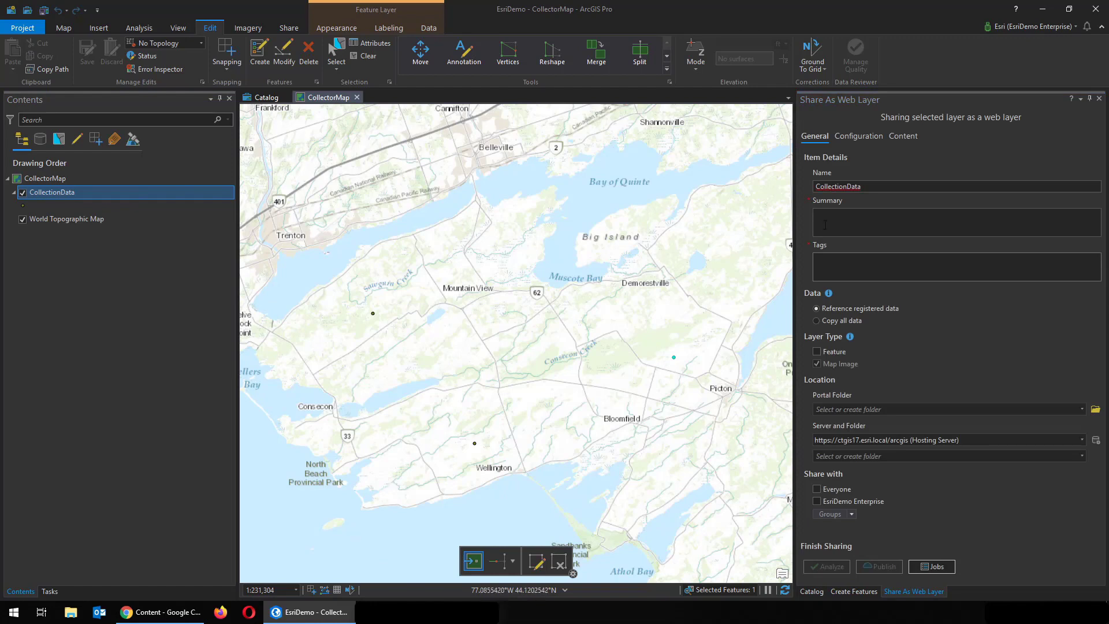
pyautogui.click(855, 222)
pyautogui.write('Da')
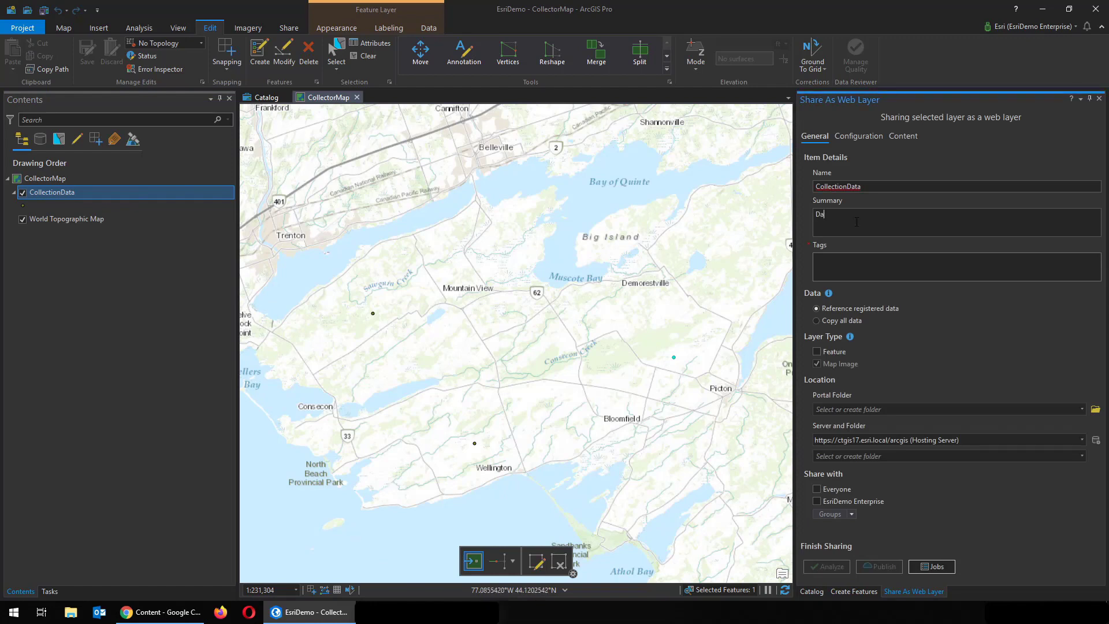
pyautogui.write('ta CollectioData Co')
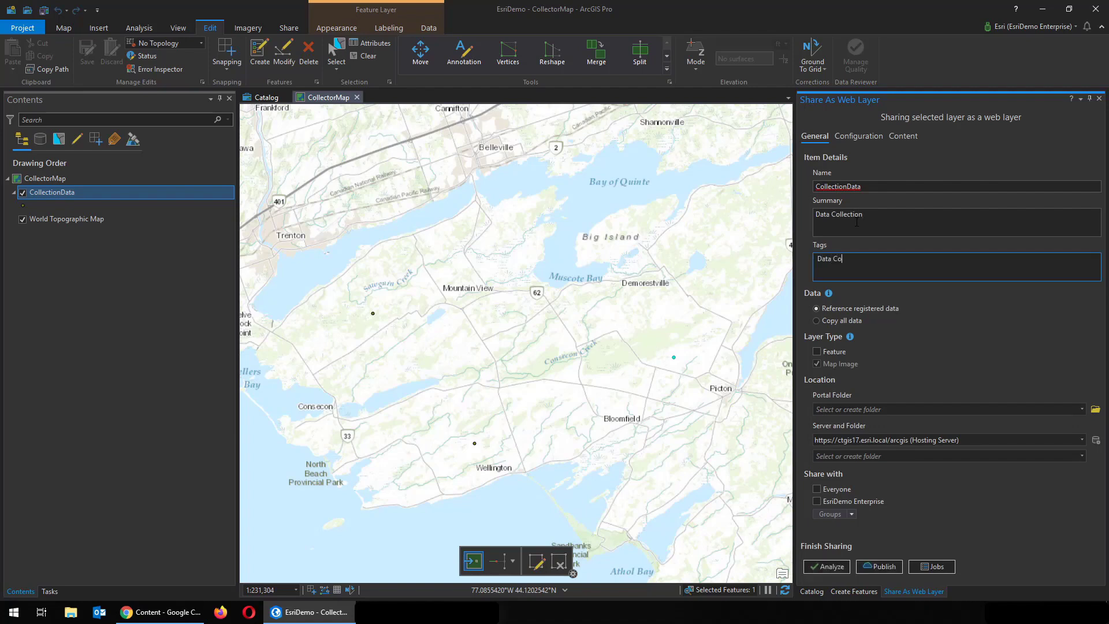
pyautogui.write('llection')
pyautogui.click(827, 353)
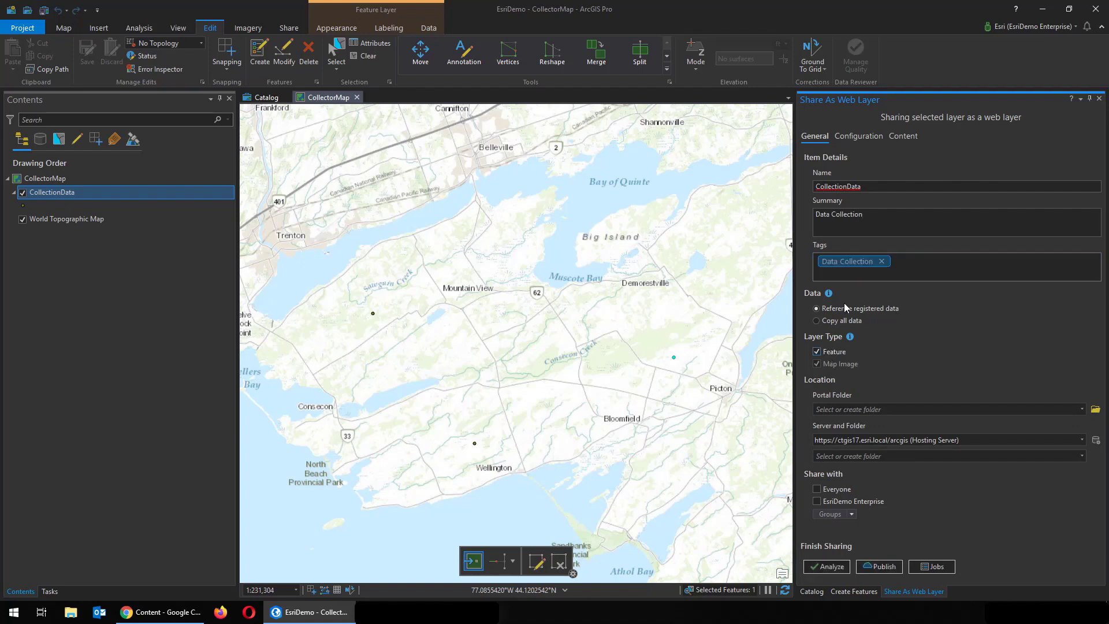
# Turn on Enable Sync in the feature layer properties, analyze for errors, then publish
pyautogui.click(864, 137)
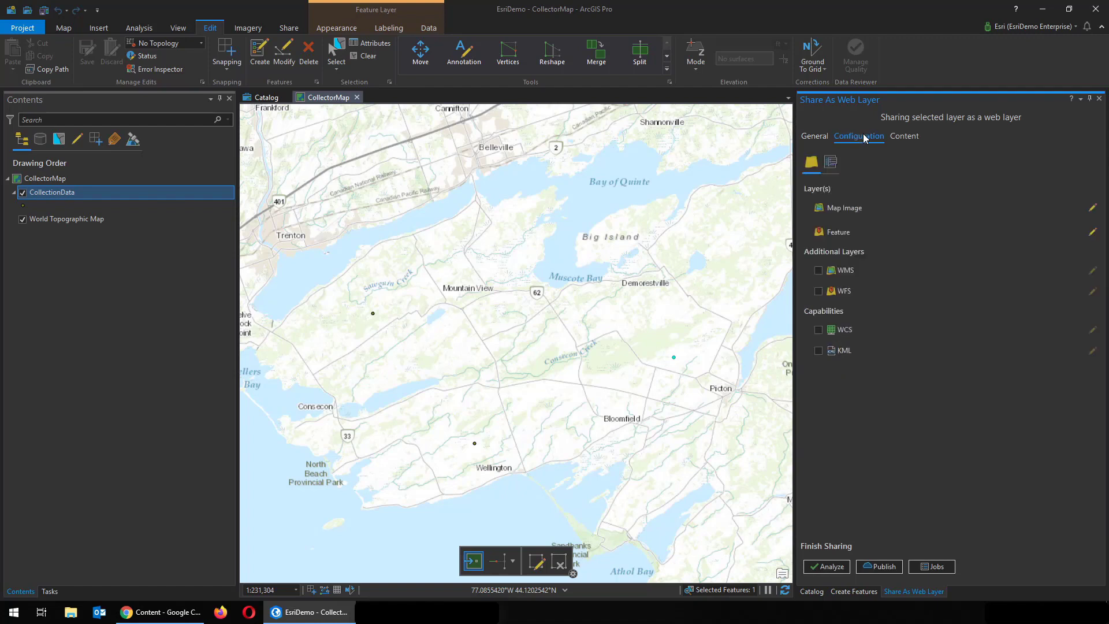
pyautogui.click(1092, 233)
pyautogui.click(816, 278)
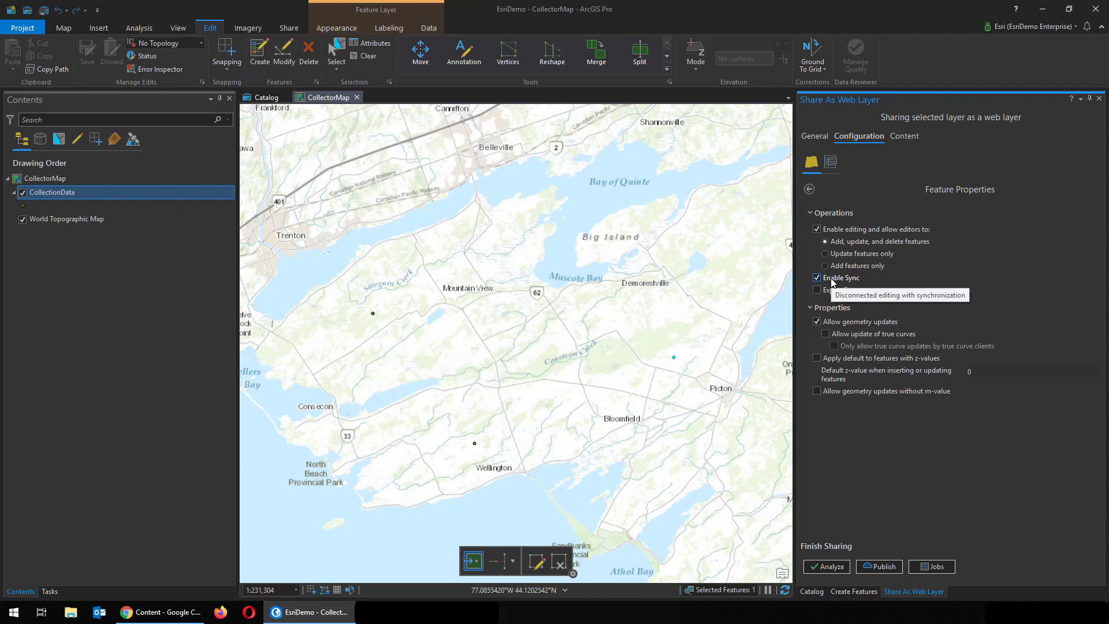
pyautogui.click(832, 566)
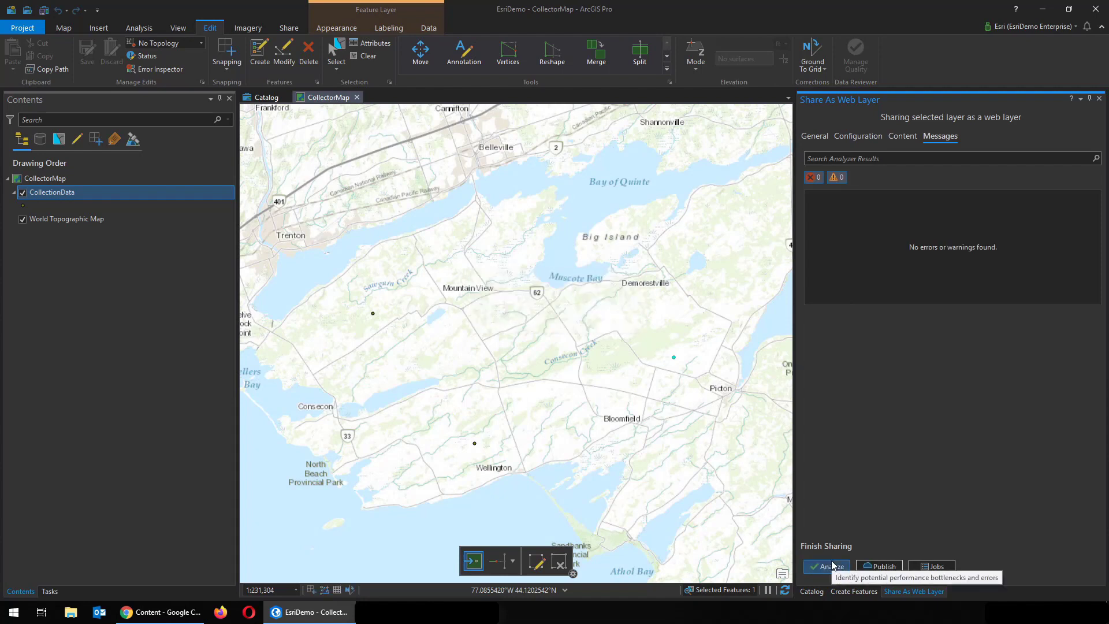
pyautogui.click(876, 567)
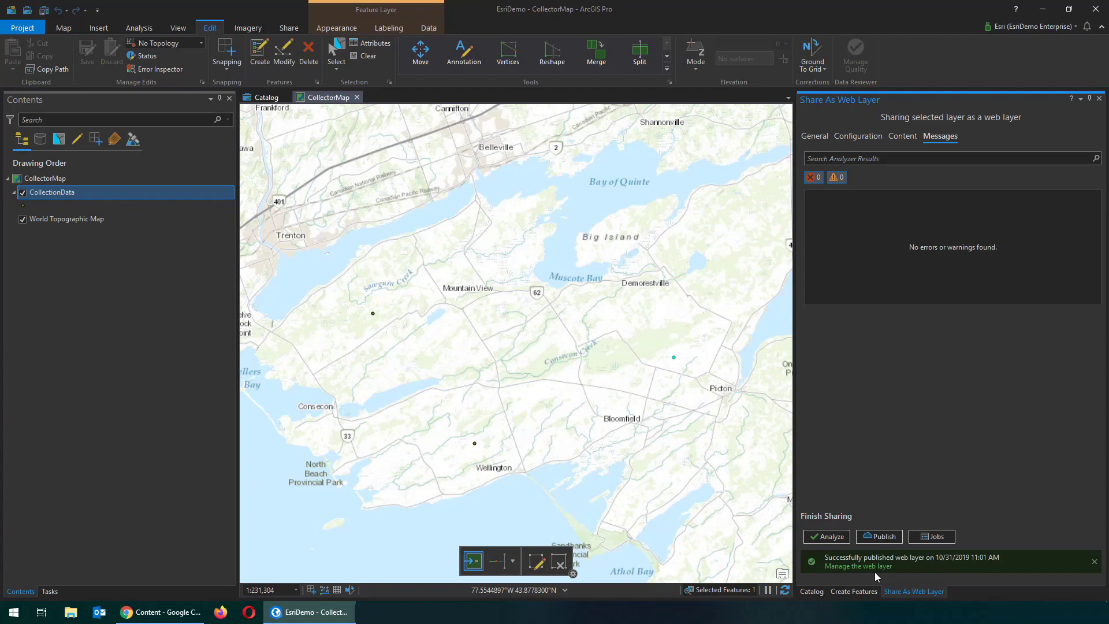
# Check the CollectionData items in the portal's My Content, then view the Tiled Basemaps group
pyautogui.click(160, 612)
pyautogui.click(579, 114)
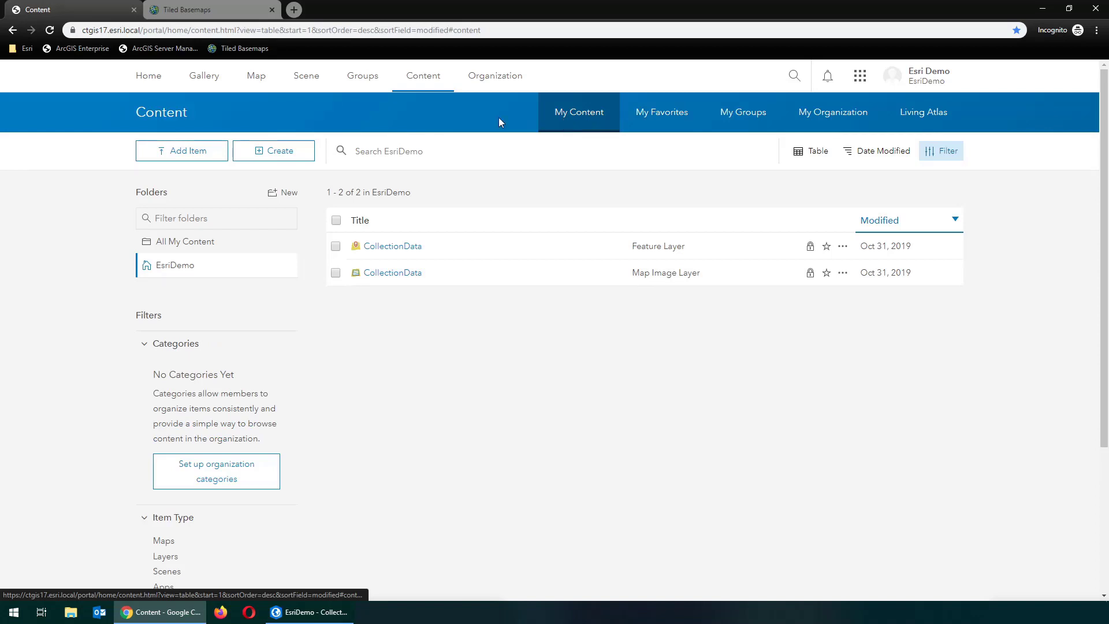
pyautogui.click(203, 9)
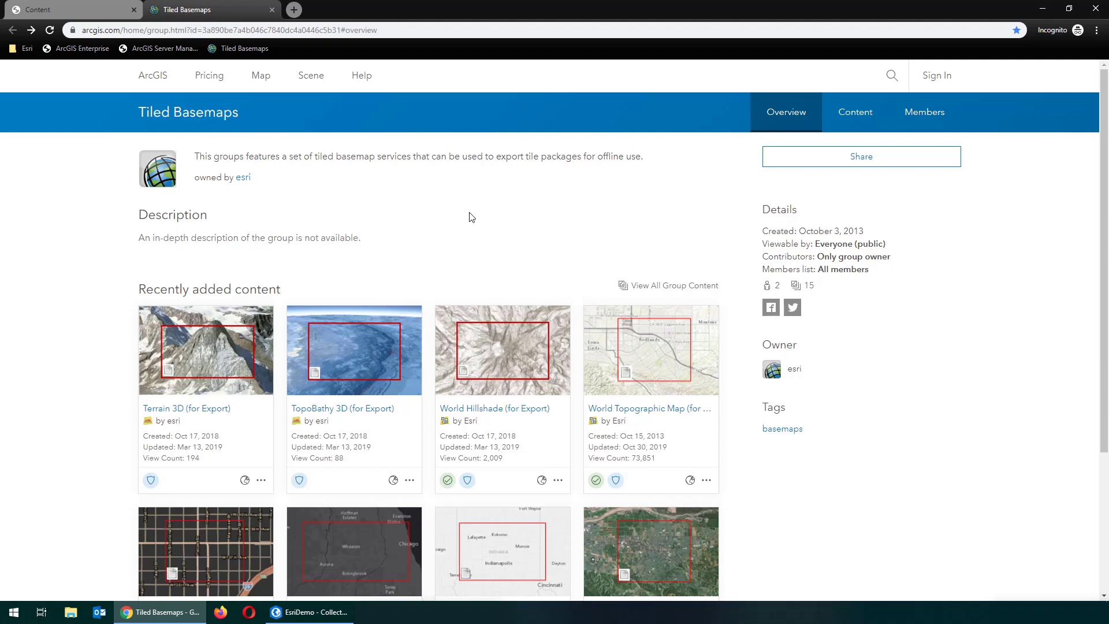
# Copy the service URL of the World Topographic Map (for Export) item
pyautogui.click(626, 411)
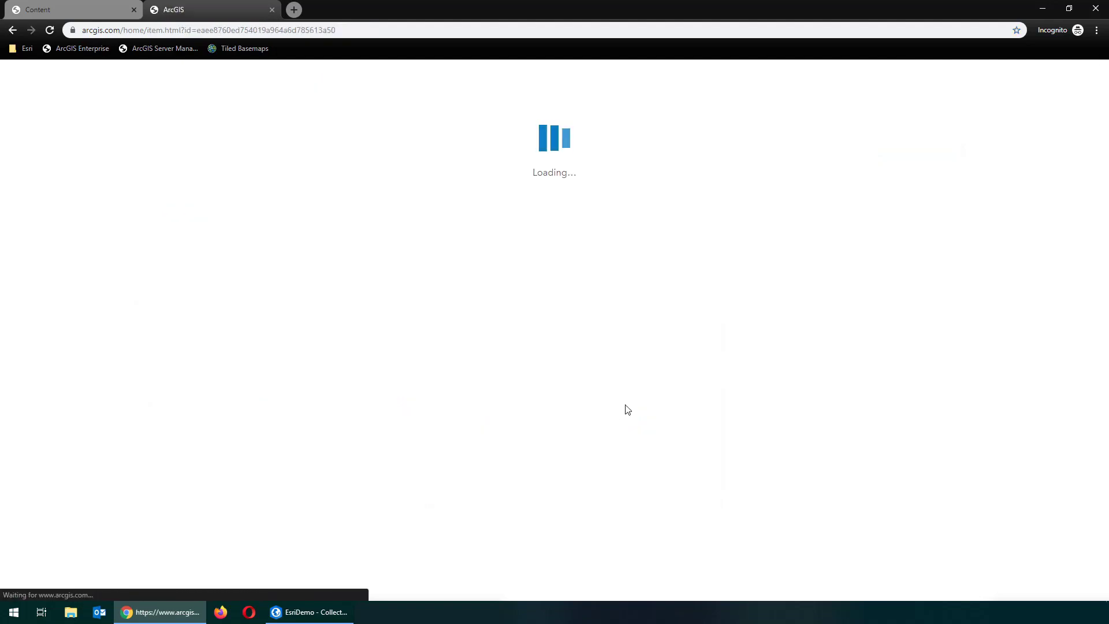
pyautogui.scroll(-7, 635, 408)
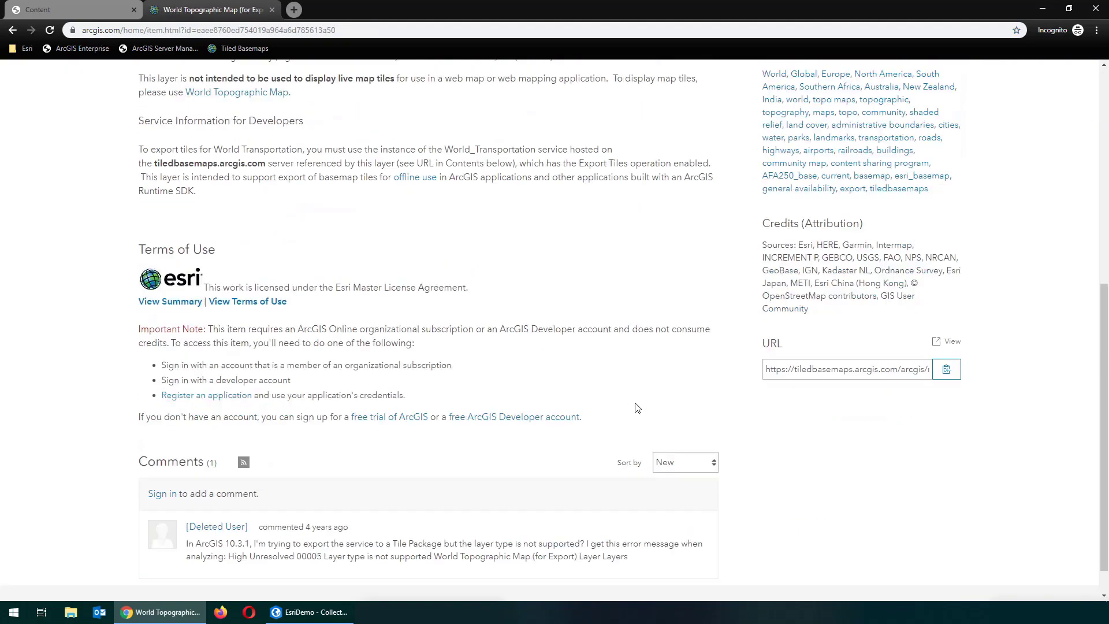
pyautogui.click(947, 372)
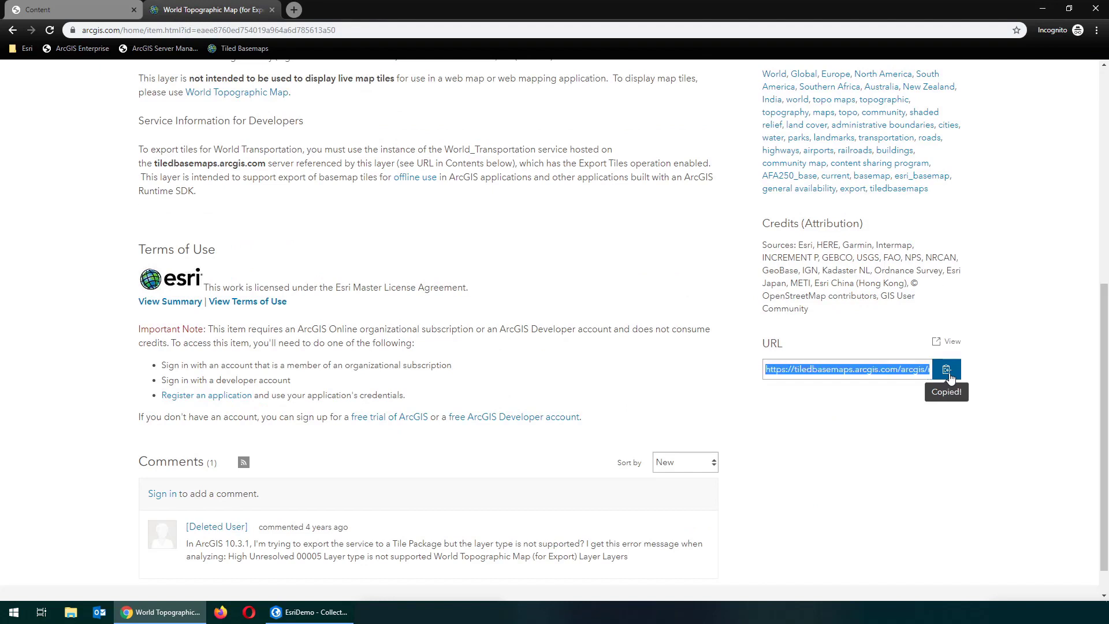
# In the portal's content, add an item from the web using the pasted basemap service URL
pyautogui.click(89, 7)
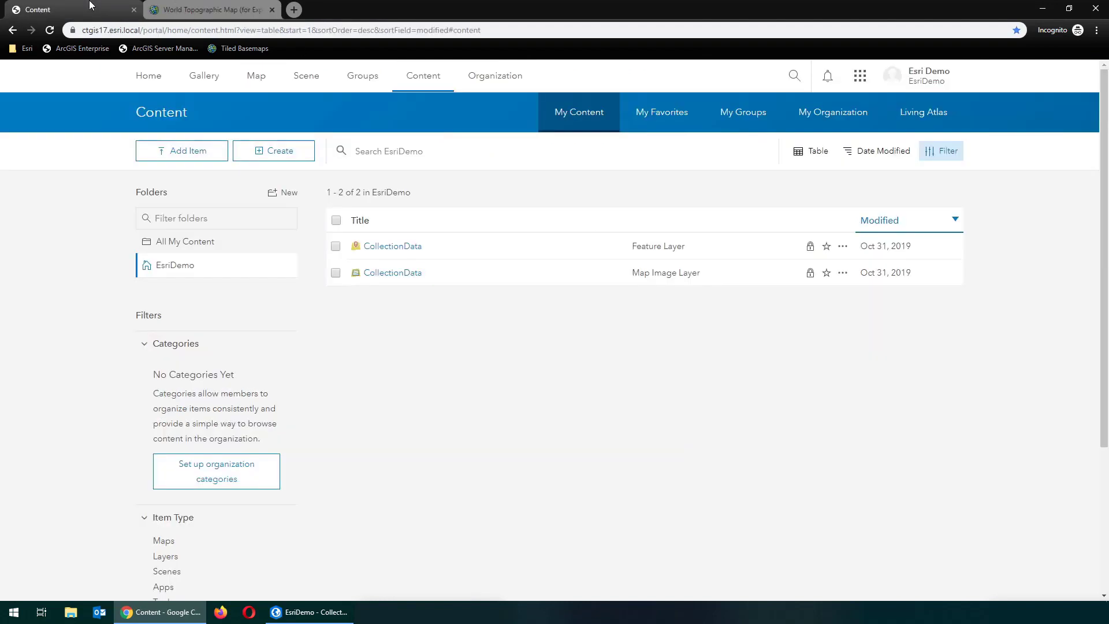
pyautogui.click(188, 151)
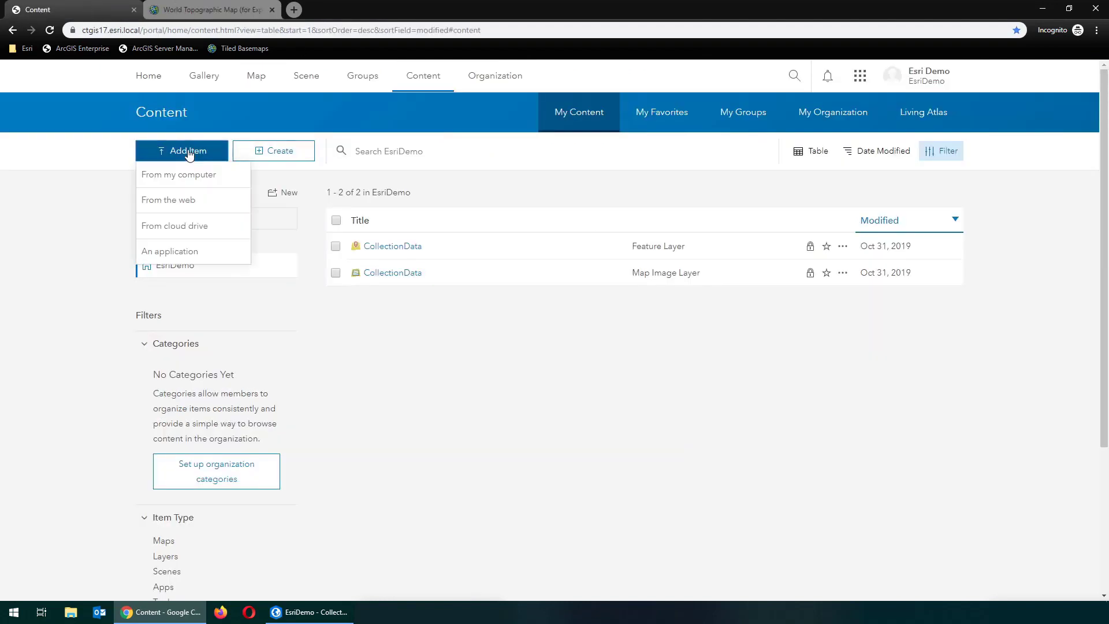
pyautogui.click(193, 200)
pyautogui.click(440, 306)
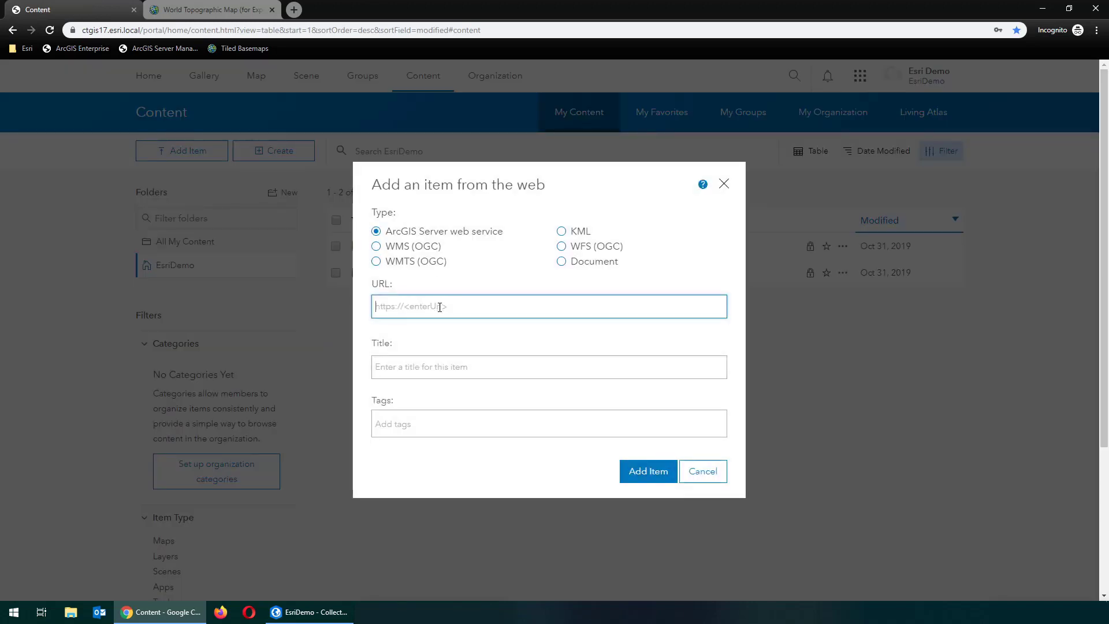
pyautogui.hotkey('ctrl', 'v')
pyautogui.click(466, 377)
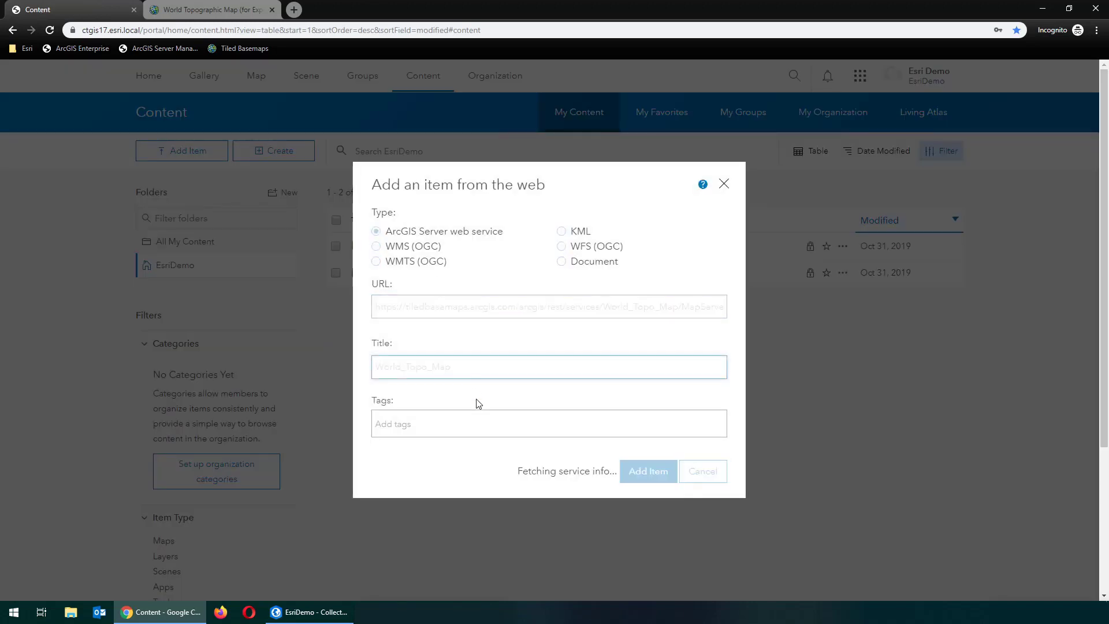
# Enter the service username and password, store the credentials, and add the World_Topo_Map item
pyautogui.click(470, 368)
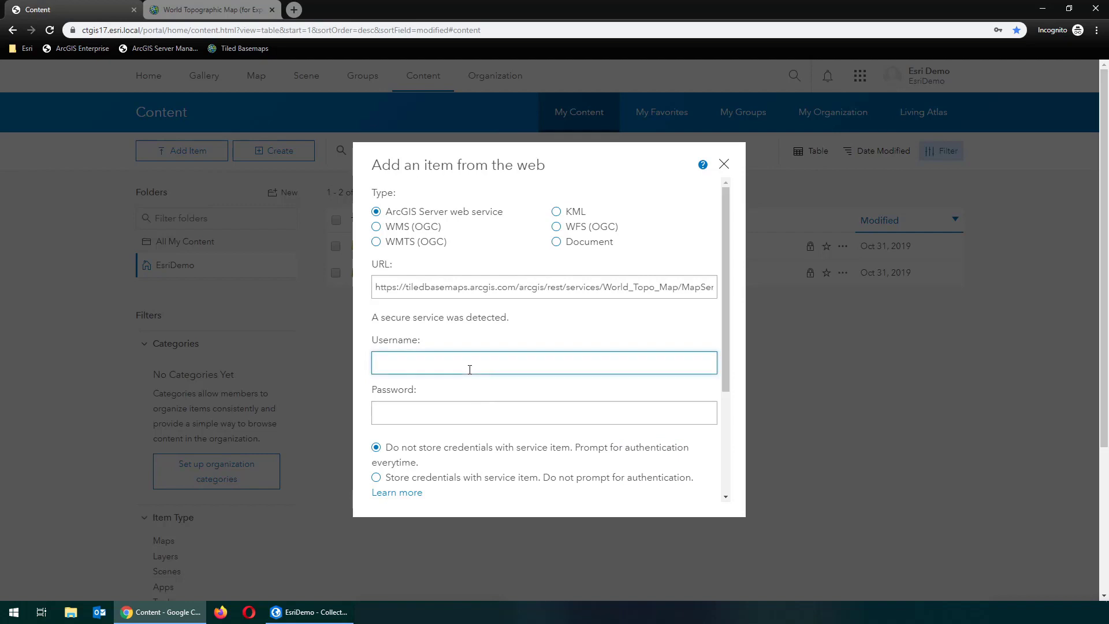
pyautogui.press('Tab')
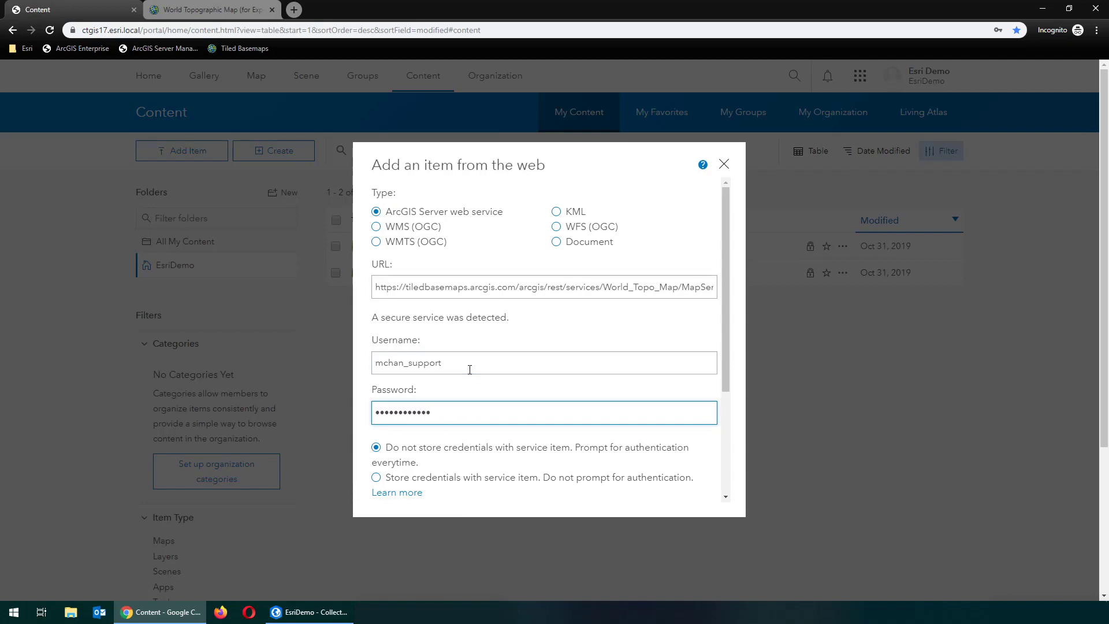
pyautogui.click(376, 477)
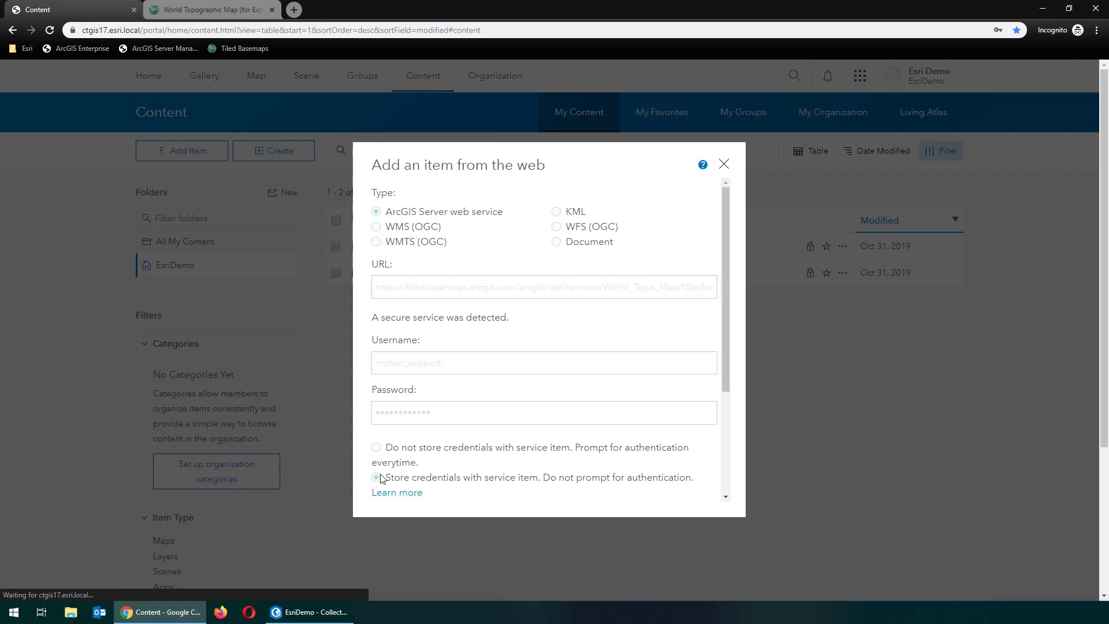
pyautogui.scroll(-4, 624, 439)
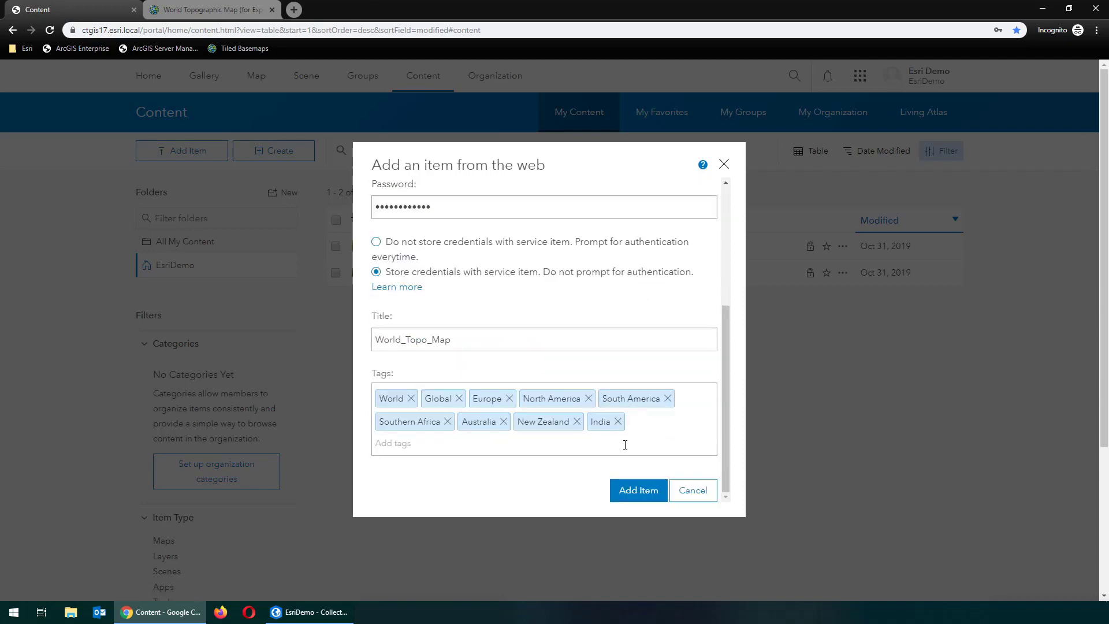
pyautogui.click(643, 498)
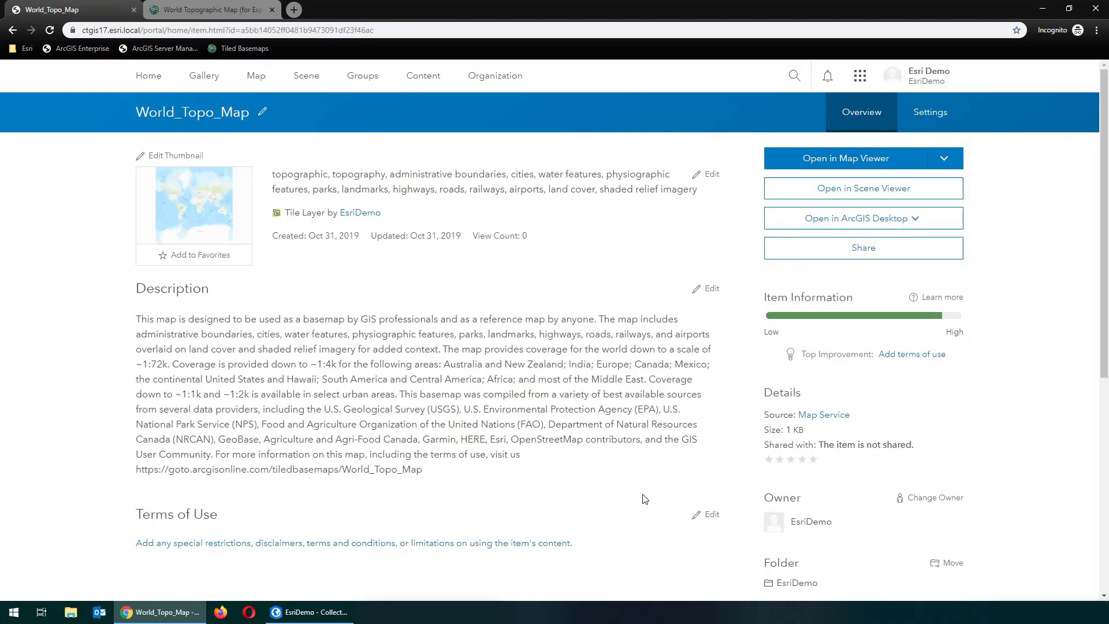
# From Content, add the CollectionData feature layer to a new map
pyautogui.click(423, 75)
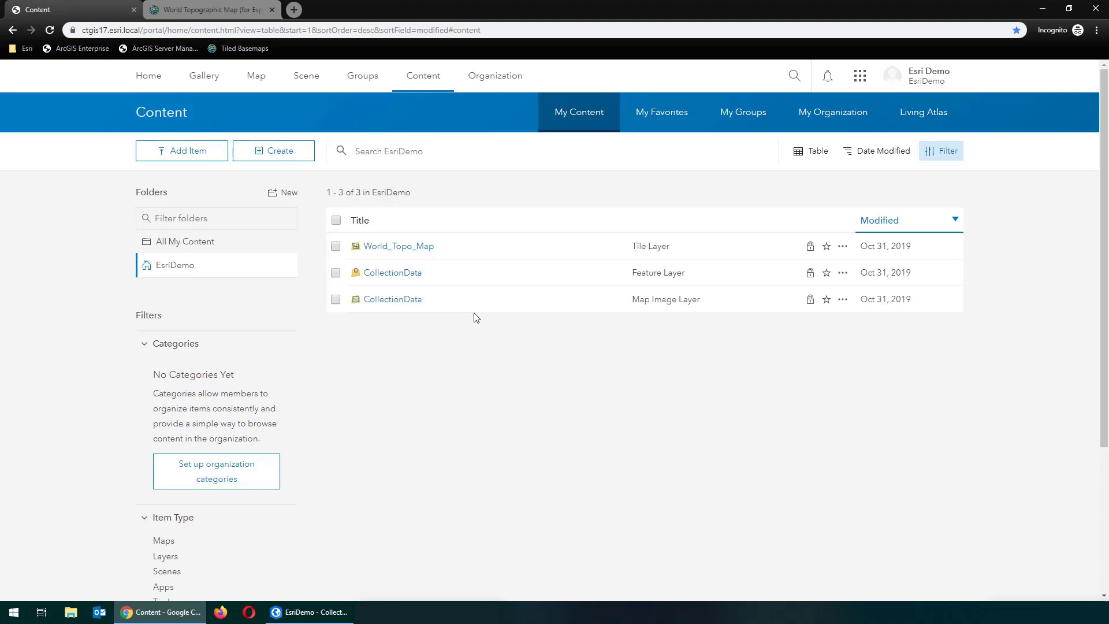
pyautogui.click(842, 273)
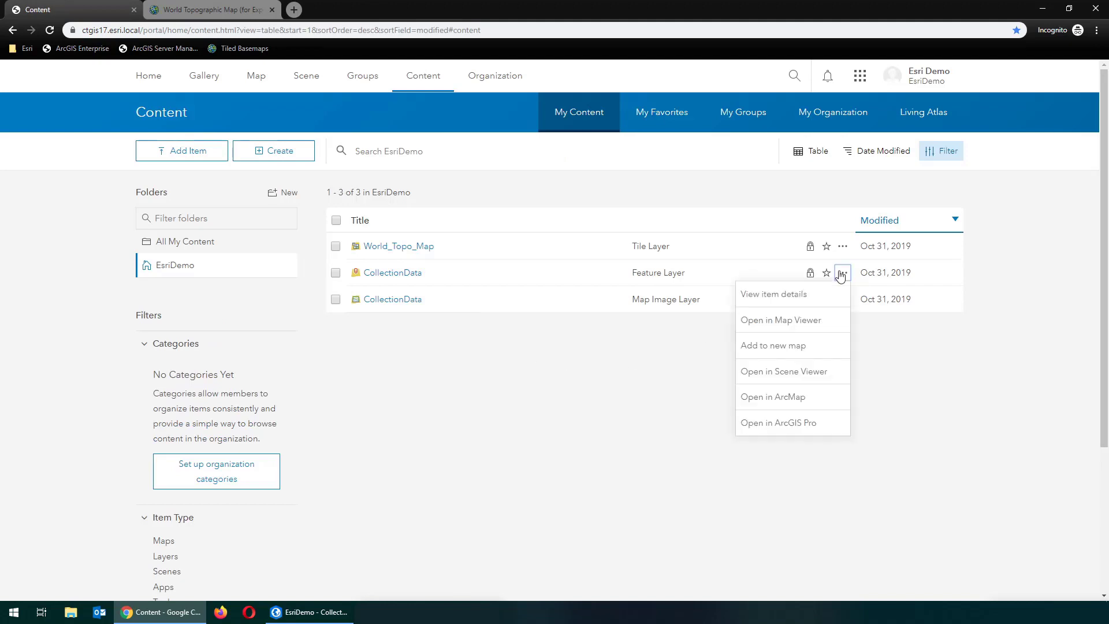
pyautogui.click(807, 345)
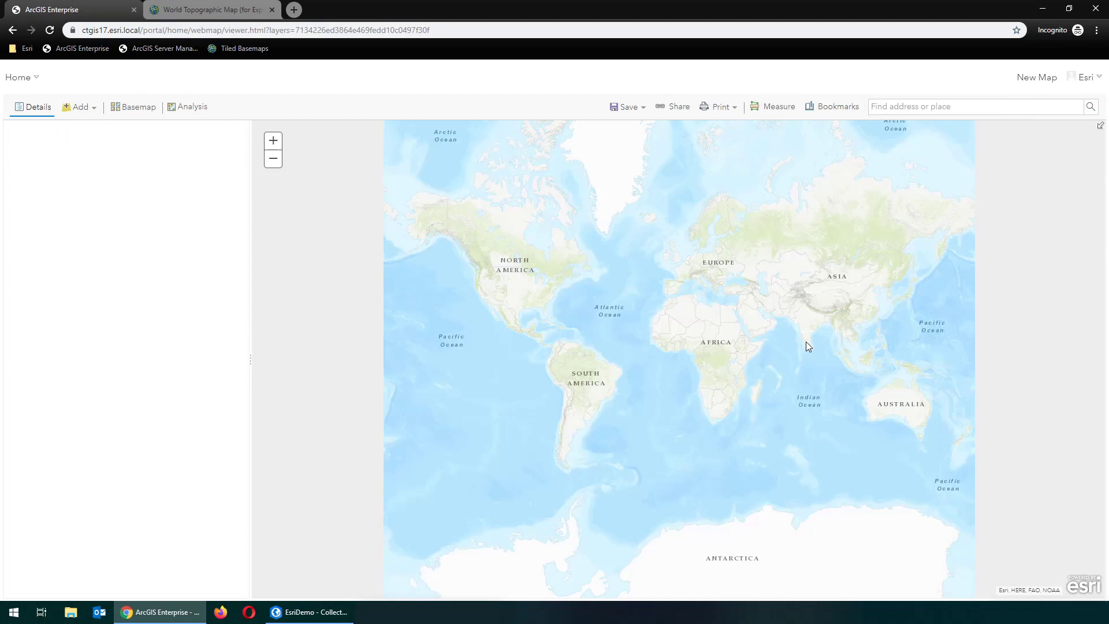
# Use the World_Topo_Map tile layer from My Content as the map's basemap
pyautogui.click(87, 113)
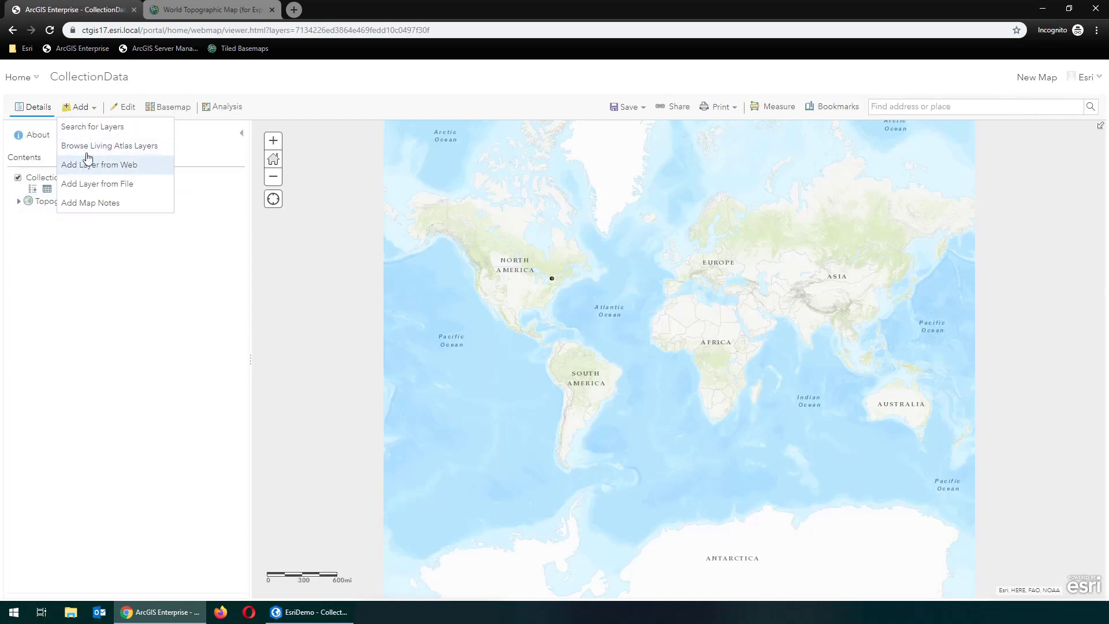
pyautogui.click(87, 127)
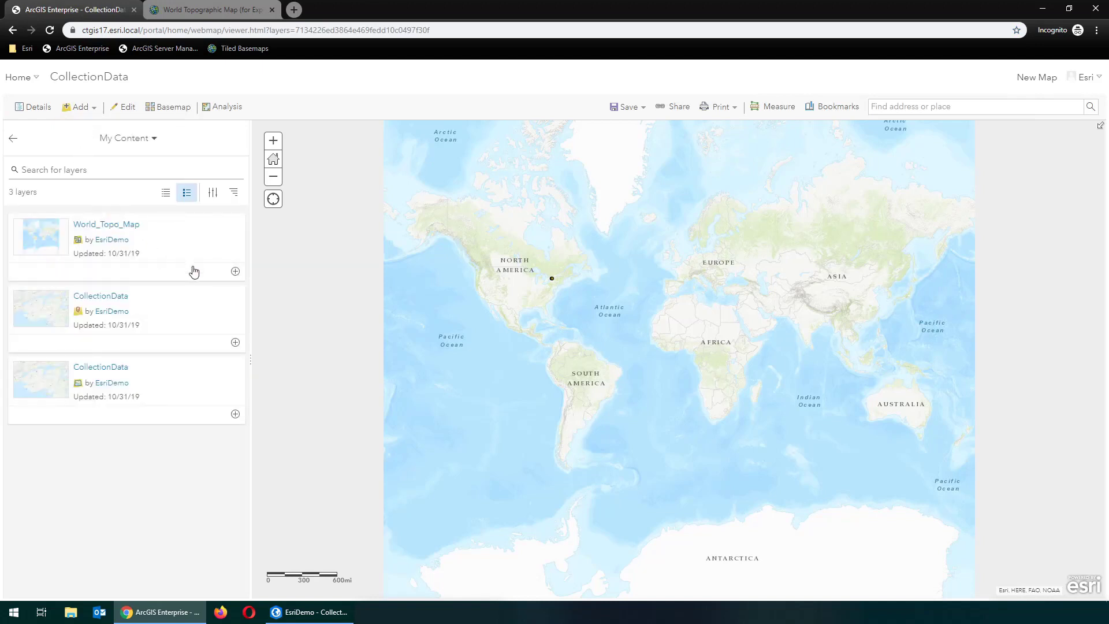
pyautogui.click(179, 247)
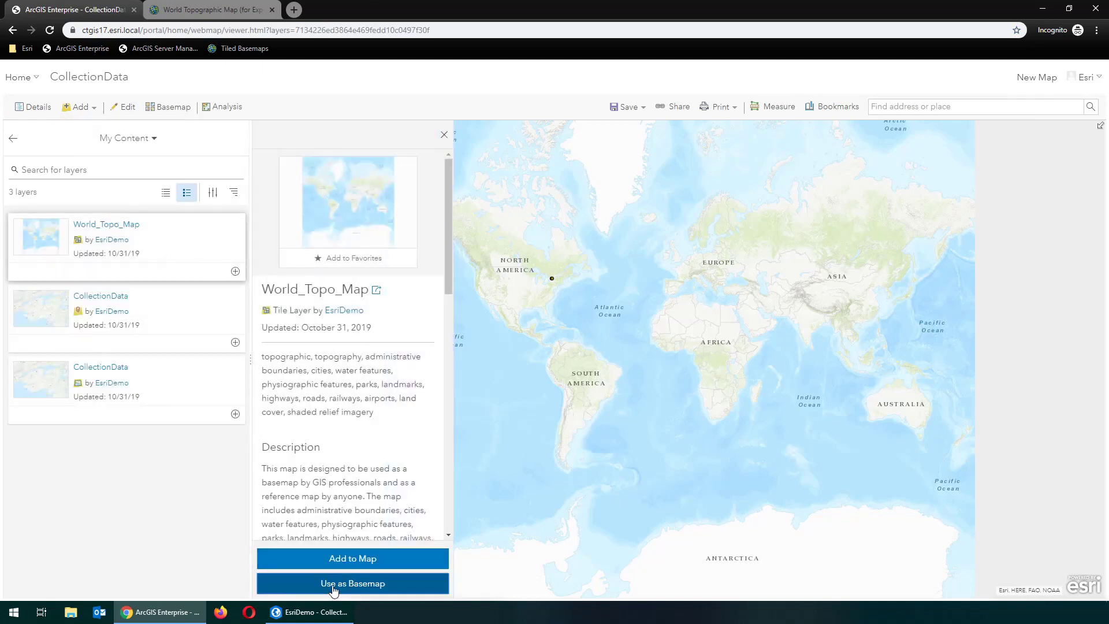
pyautogui.click(333, 585)
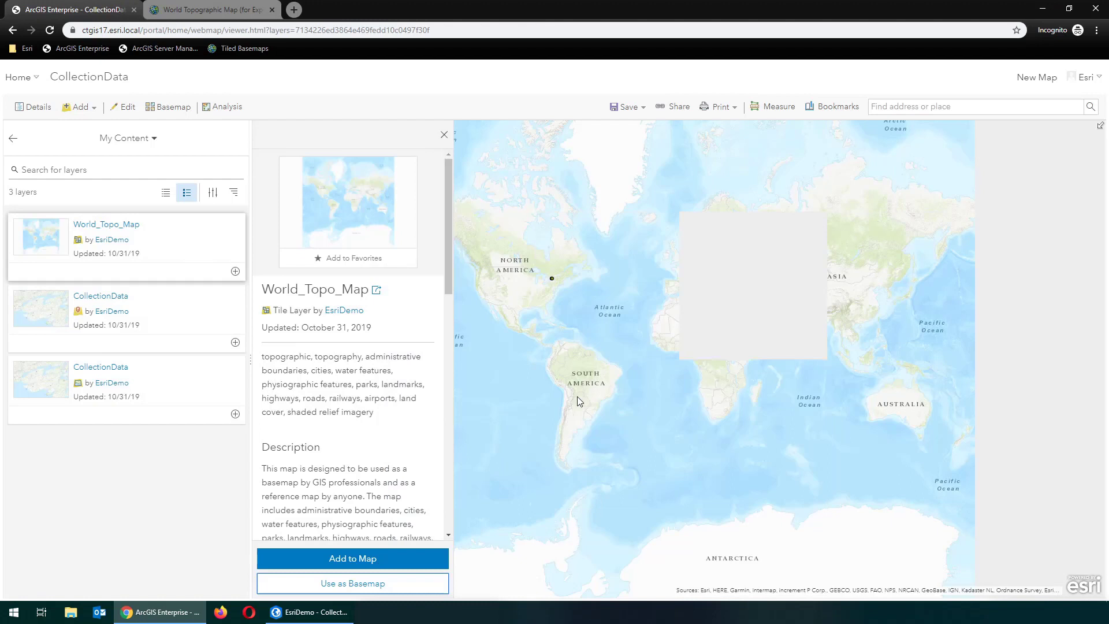
# Zoom the map to the CollectionData layer
pyautogui.click(31, 110)
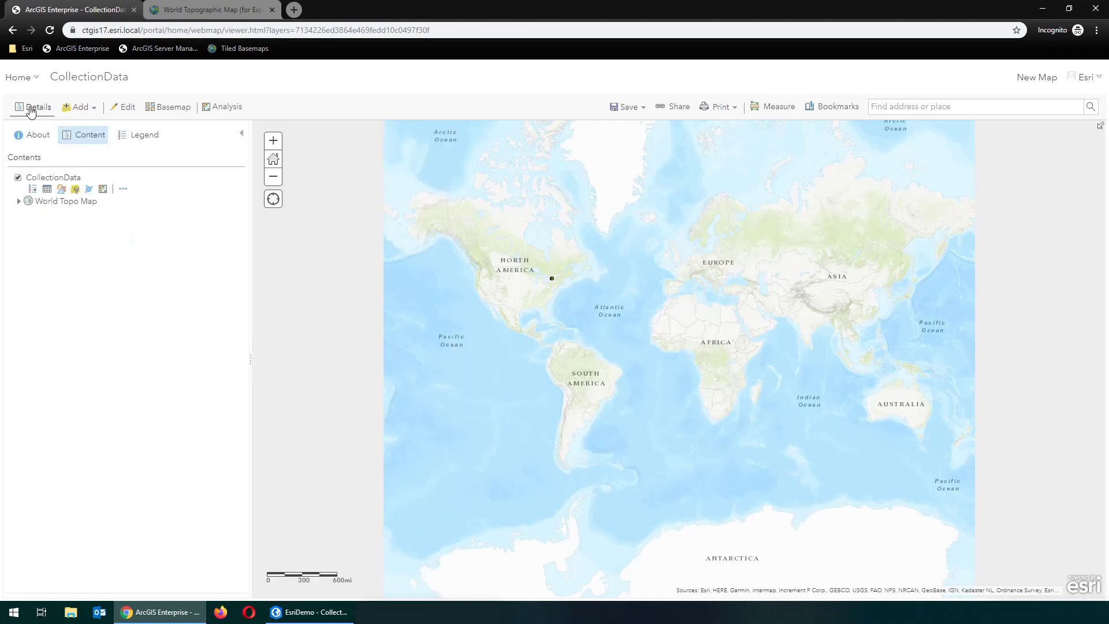
pyautogui.click(123, 190)
pyautogui.click(134, 198)
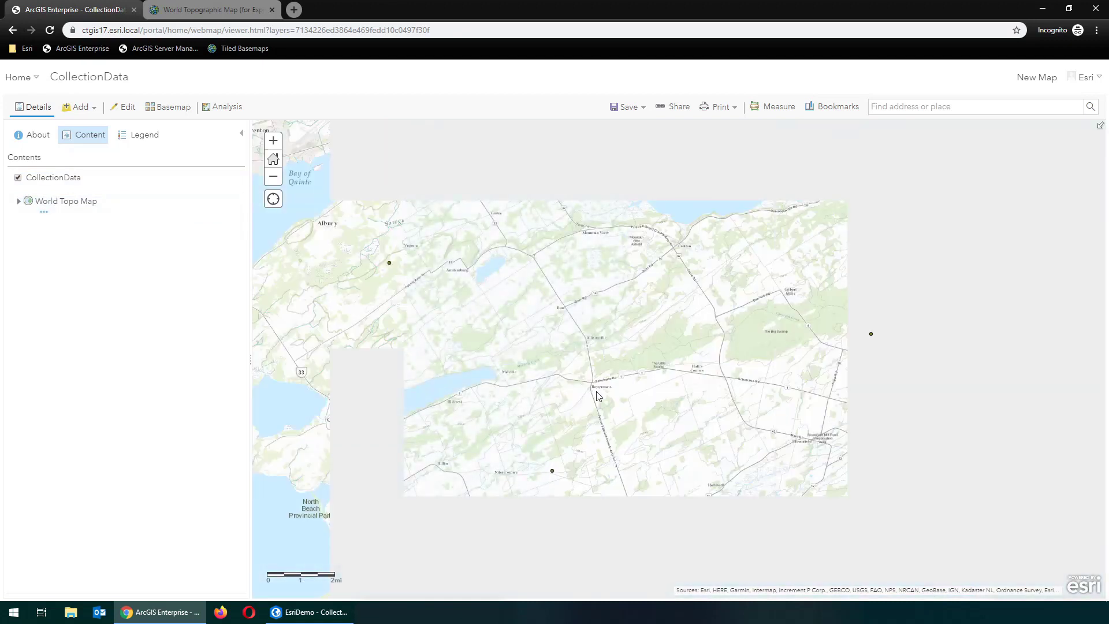
# Save the web map as a new item titled 'Collection Map' and tagged 'Collection Map'
pyautogui.click(628, 108)
pyautogui.click(622, 126)
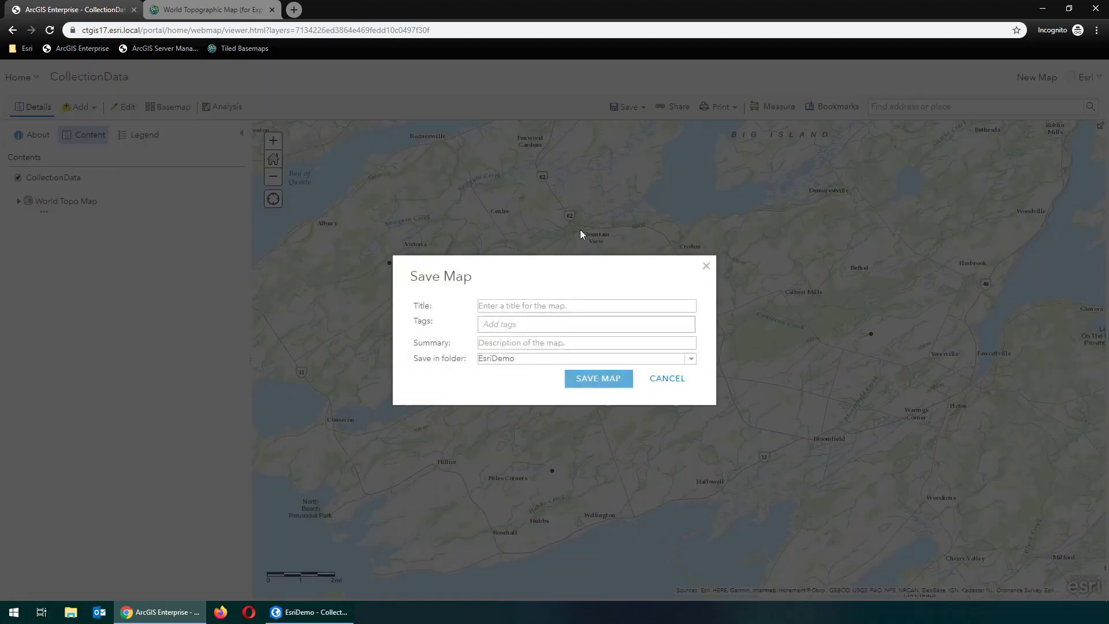
pyautogui.click(547, 308)
pyautogui.write('Colle')
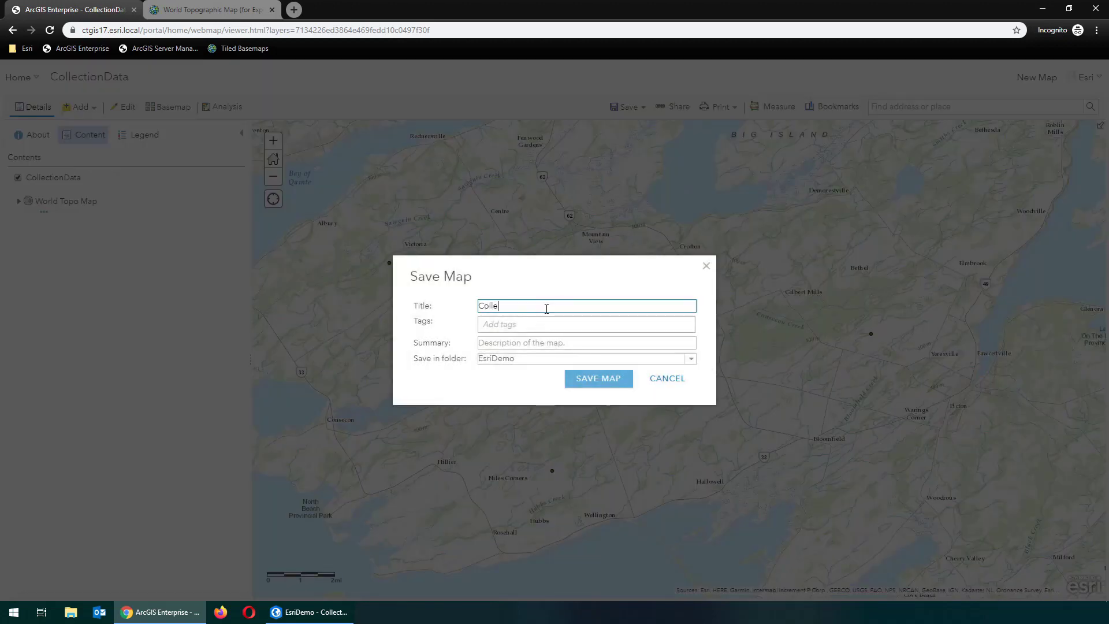
pyautogui.write('ction Map')
pyautogui.press('Tab')
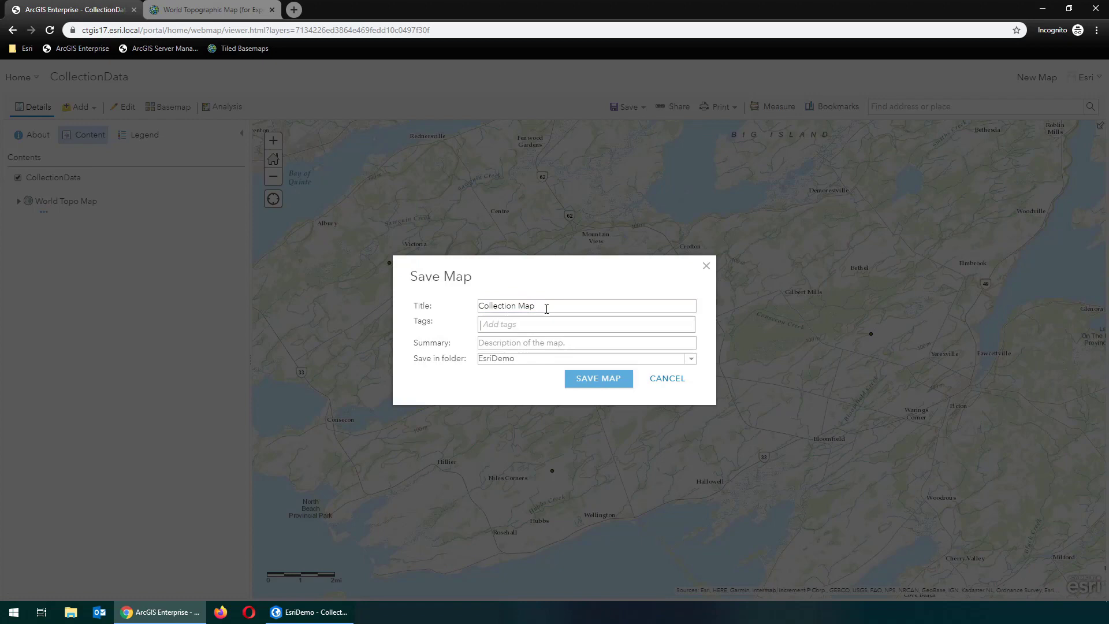
pyautogui.write('Collection Map')
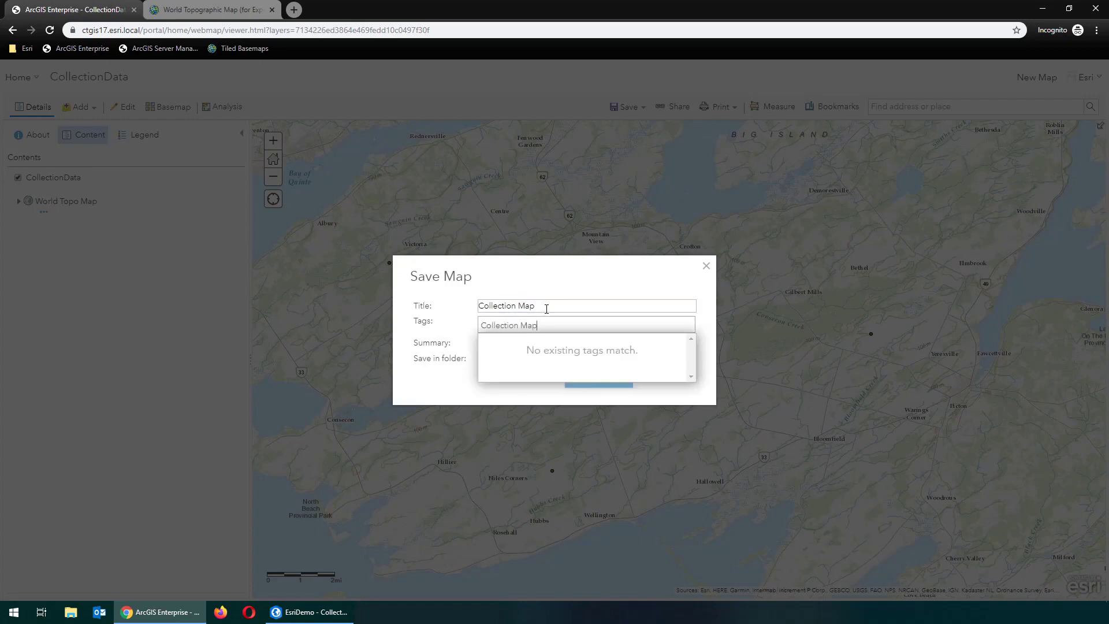
pyautogui.press('Return')
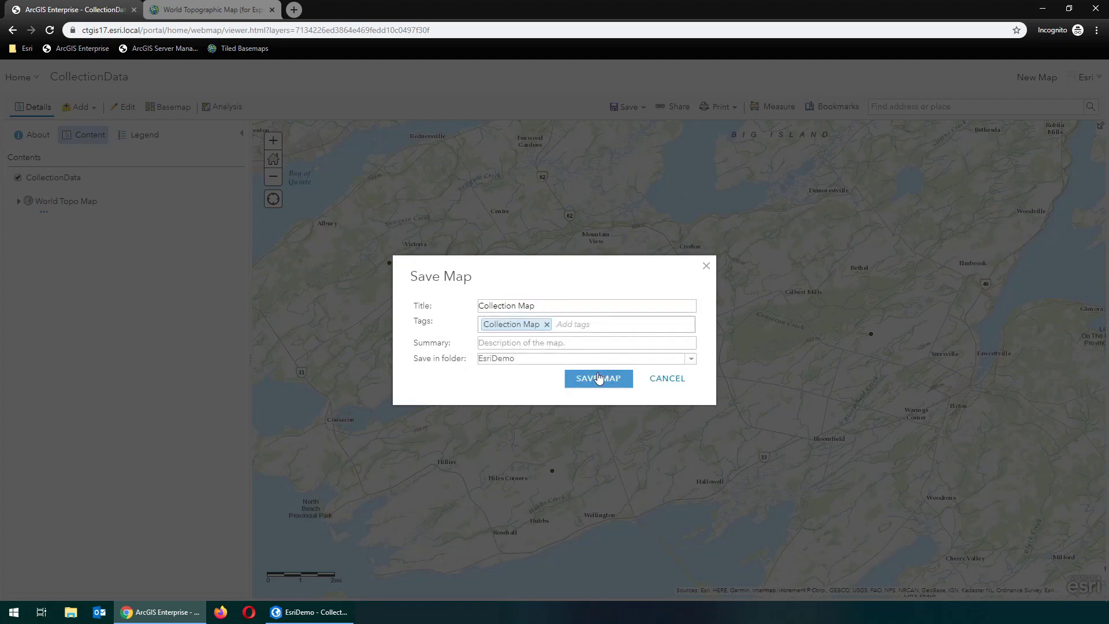
pyautogui.click(600, 379)
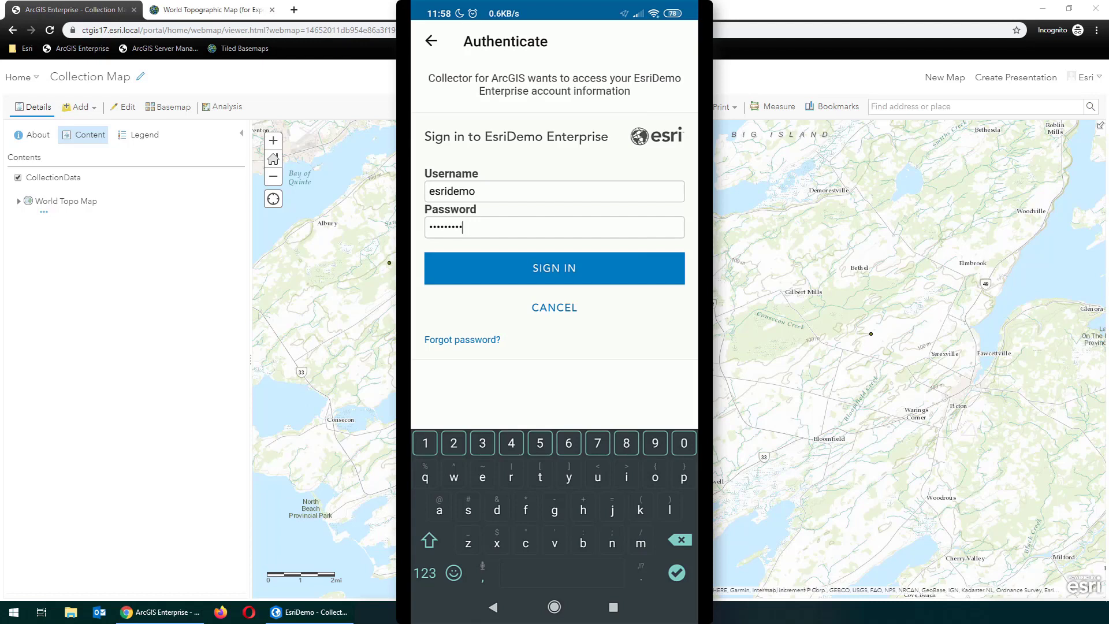
# Submit the entered portal username and password to sign in to Collector
pyautogui.press('Return')
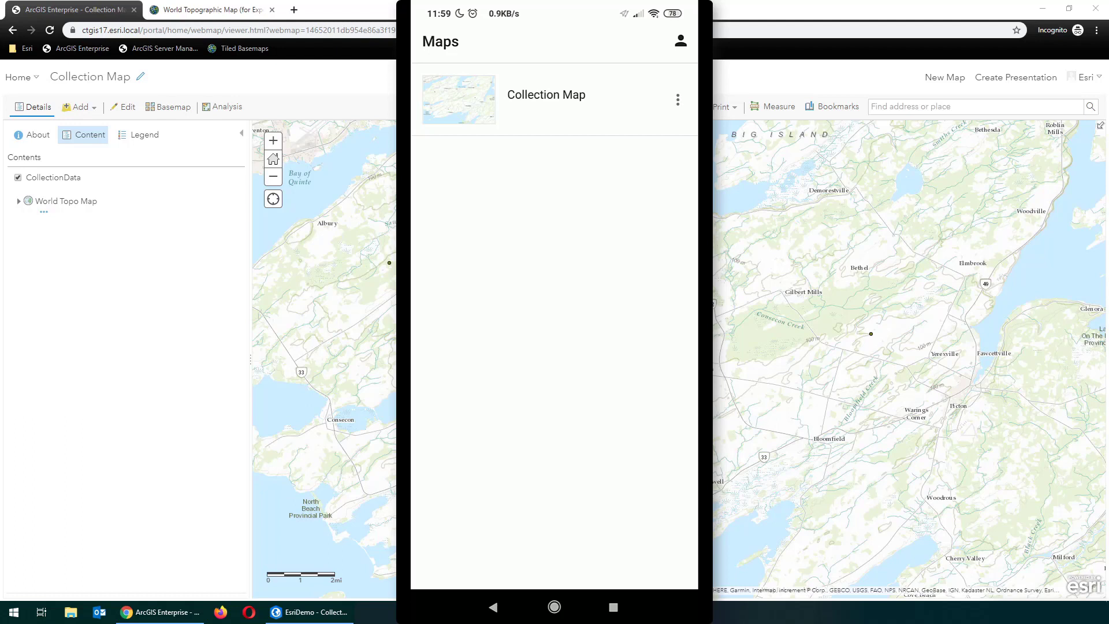
# Add an offline area for Collection Map at Town level of detail and download it
pyautogui.click(678, 99)
pyautogui.click(607, 131)
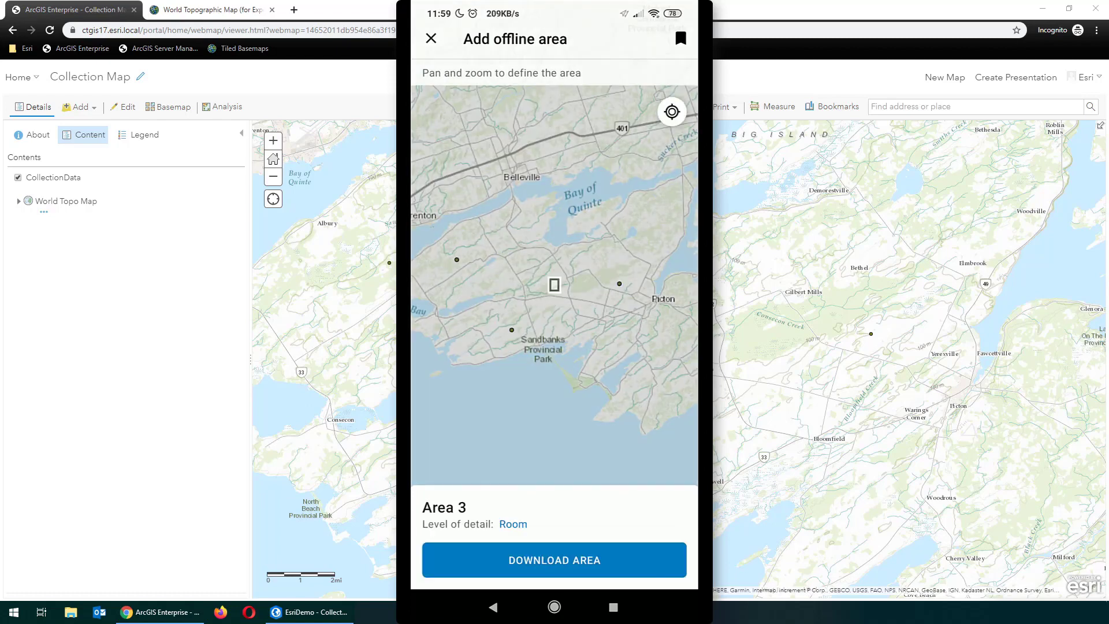
pyautogui.click(513, 524)
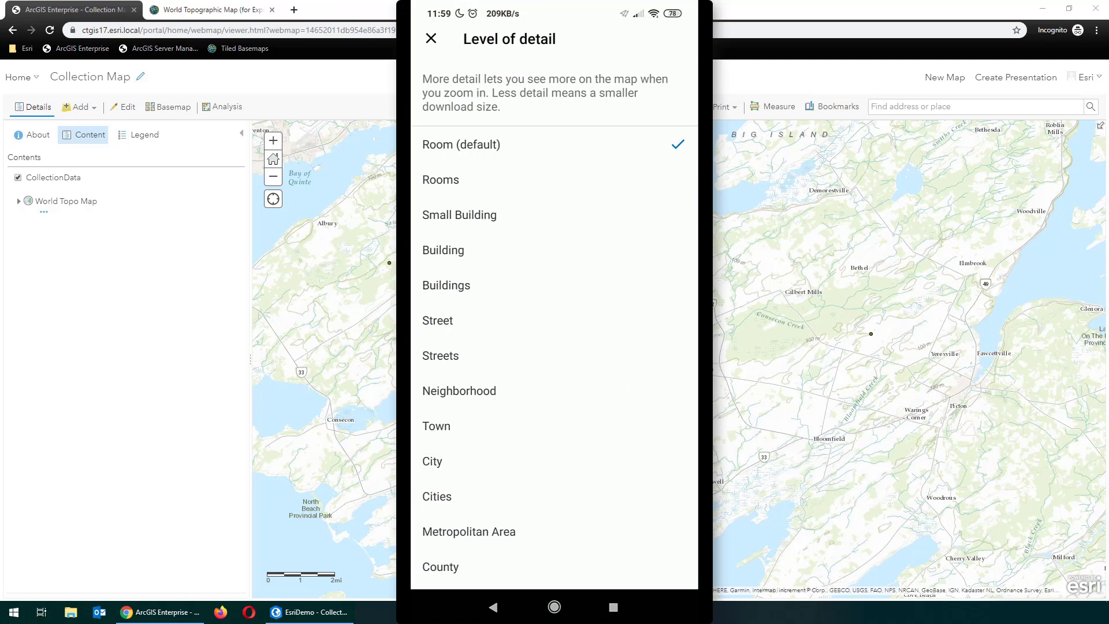
pyautogui.click(436, 426)
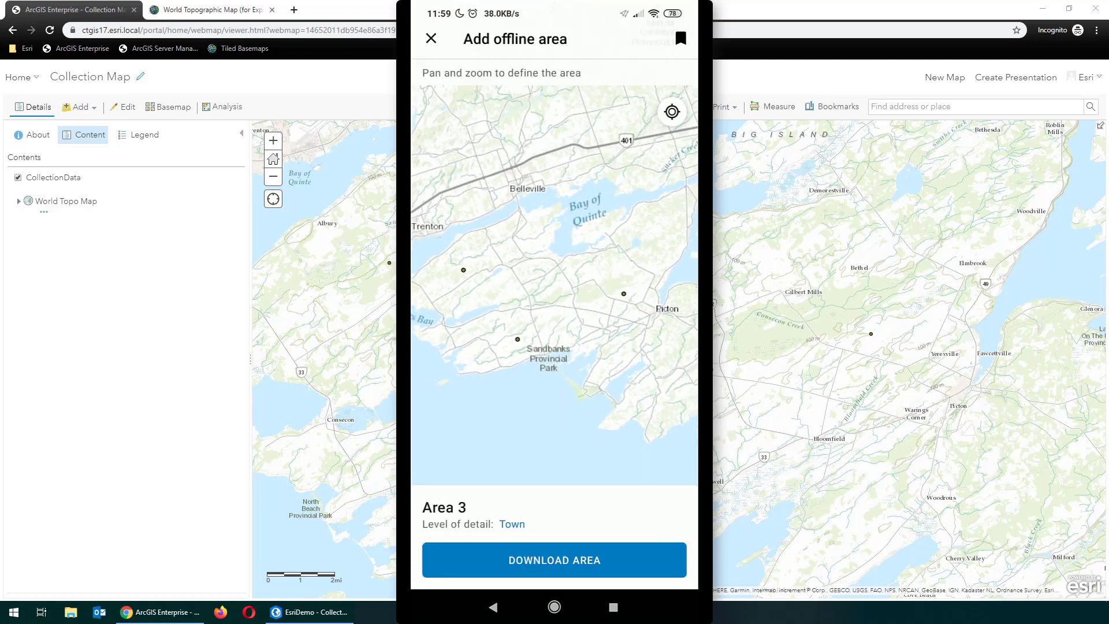
pyautogui.click(554, 560)
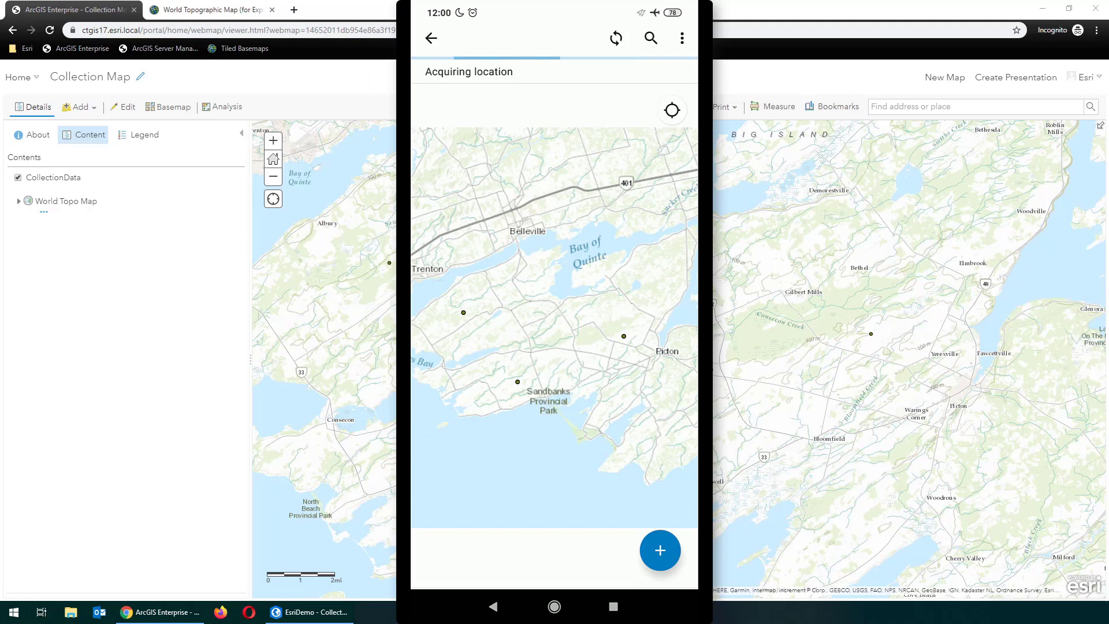
# Collect a new point at the map centre with the comment 'hello world'
pyautogui.click(661, 550)
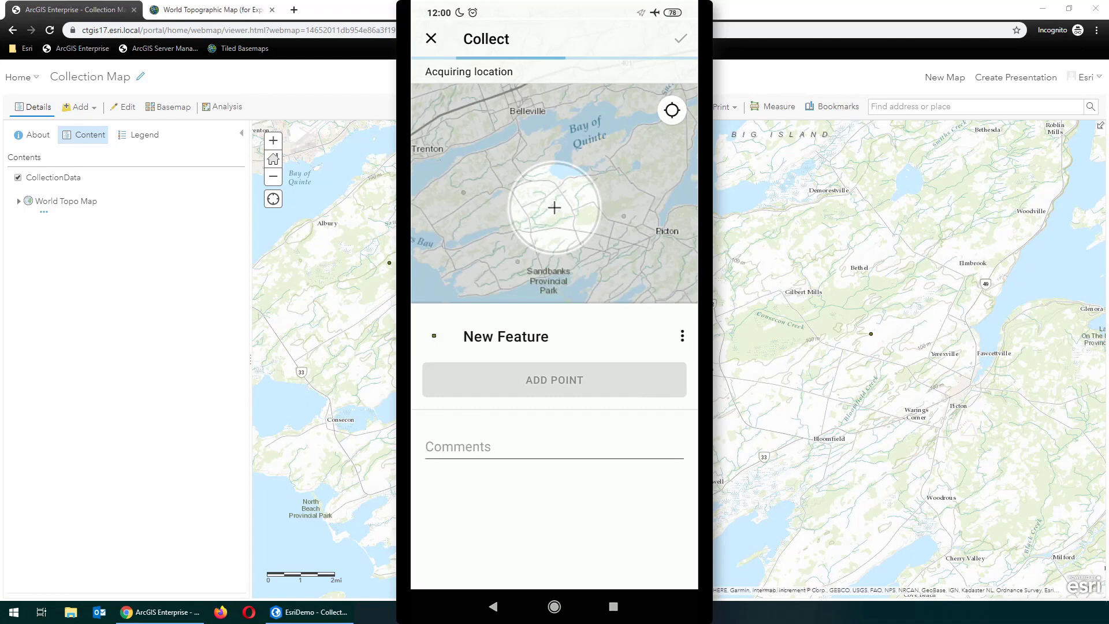
pyautogui.click(520, 494)
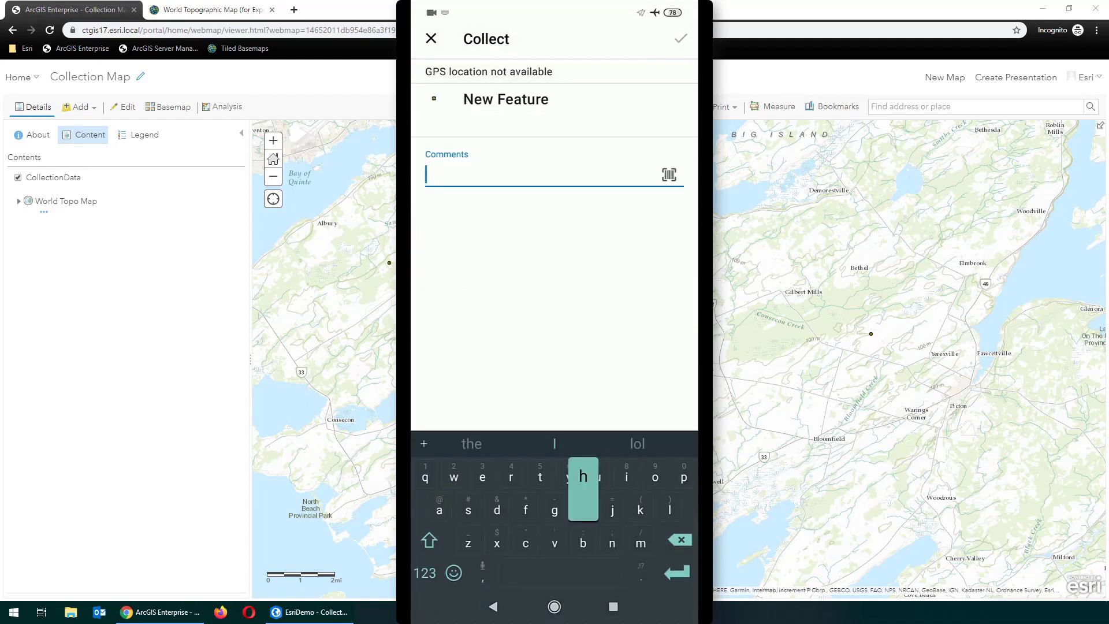
pyautogui.write('hello world')
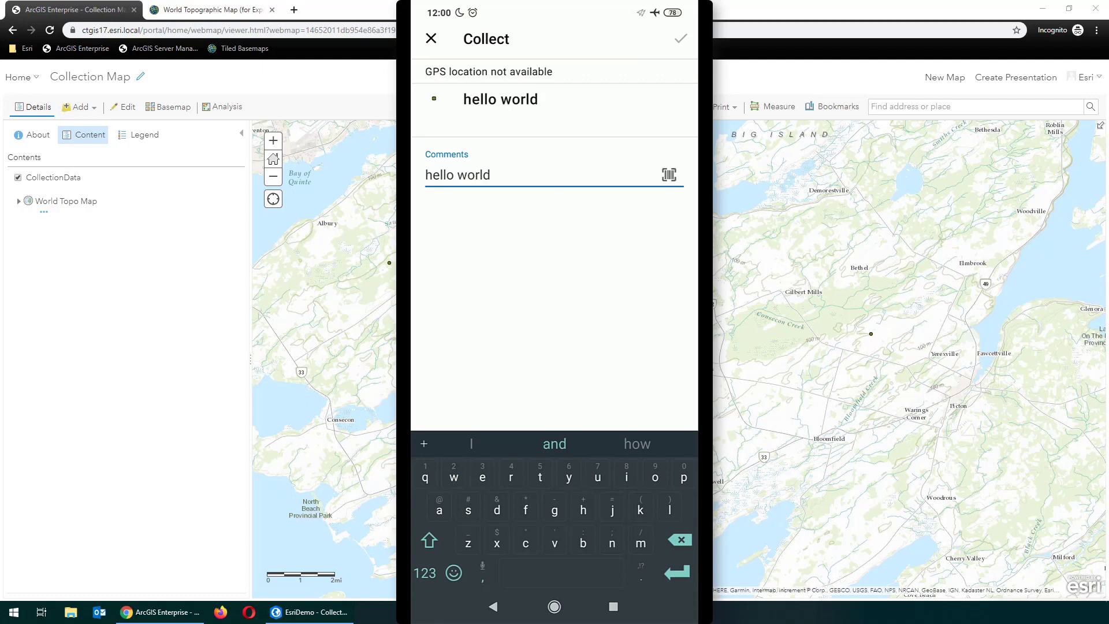
pyautogui.press('Return')
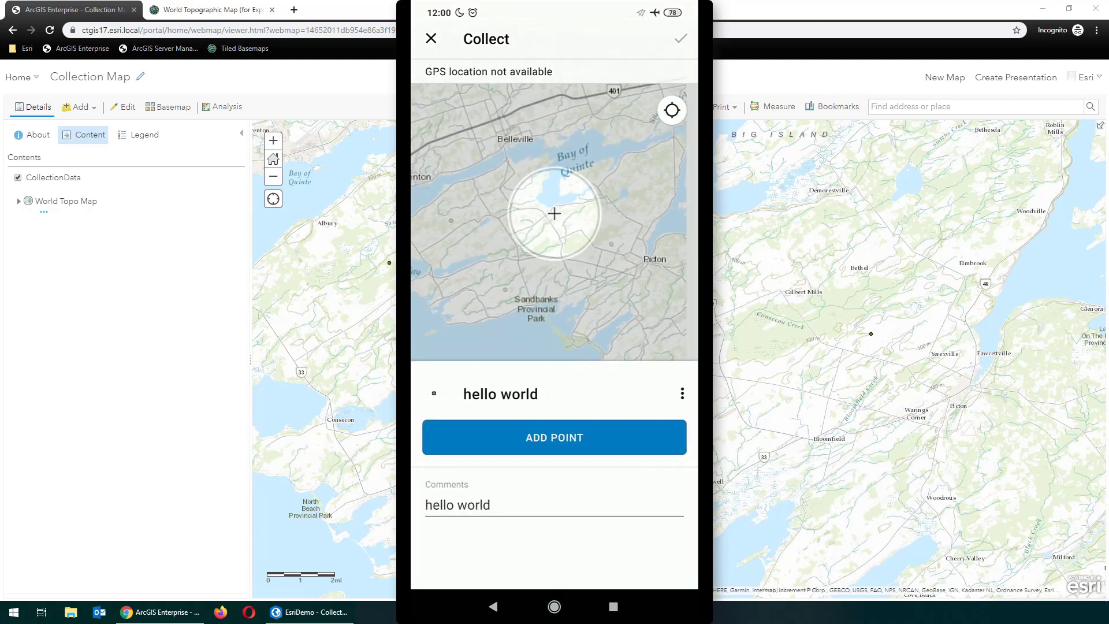
pyautogui.click(554, 438)
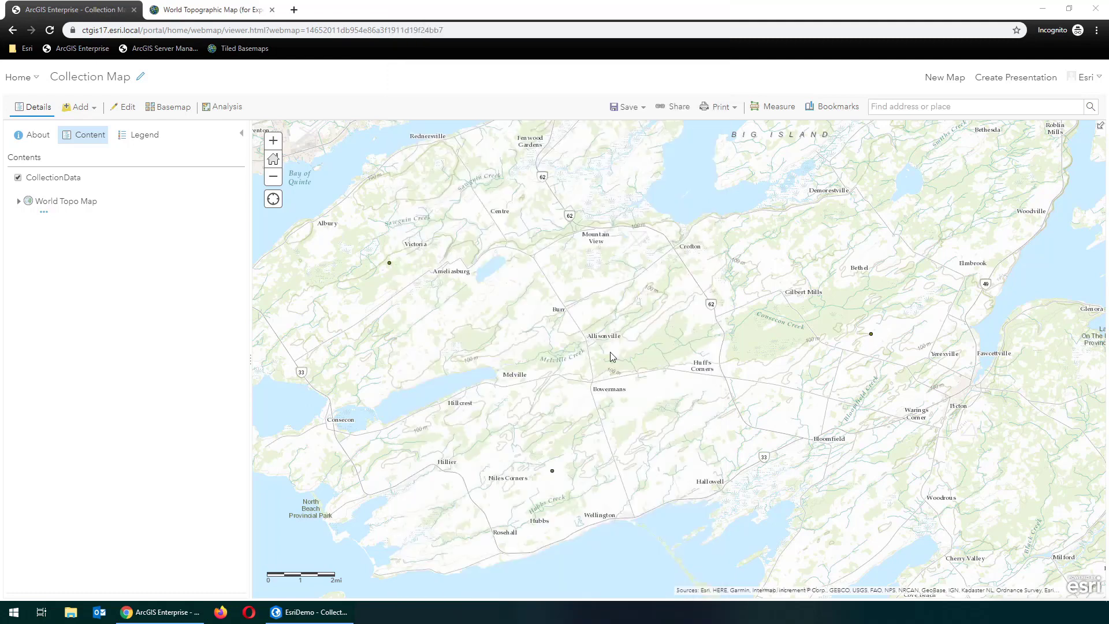
# Zoom around the web map and open the popup of the new point near Crofton
pyautogui.scroll(-2, 600, 354)
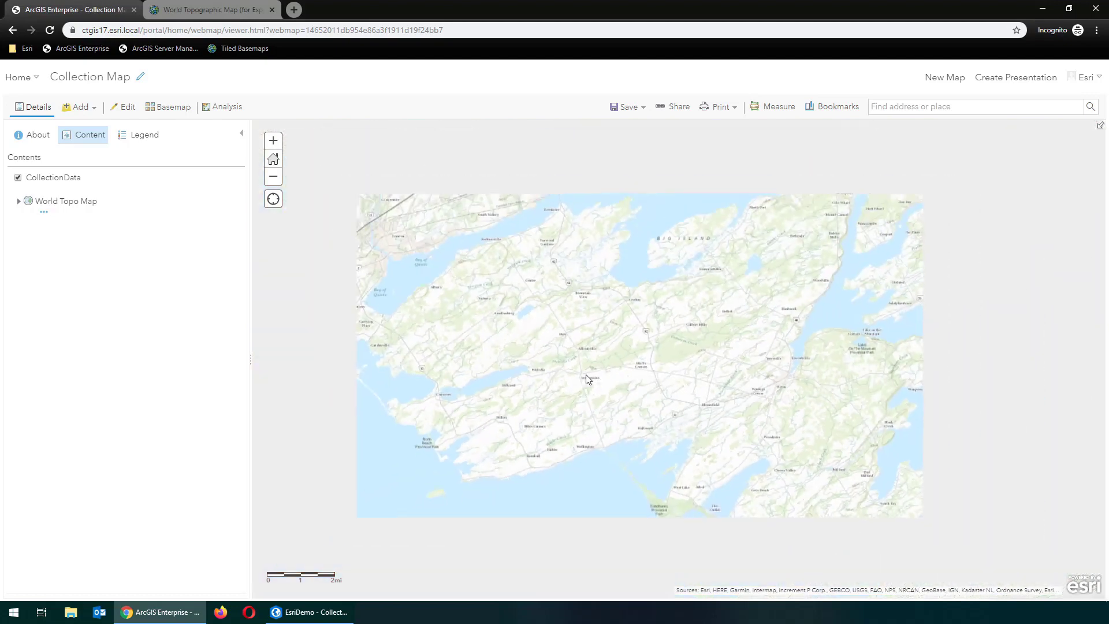
pyautogui.scroll(3, 586, 379)
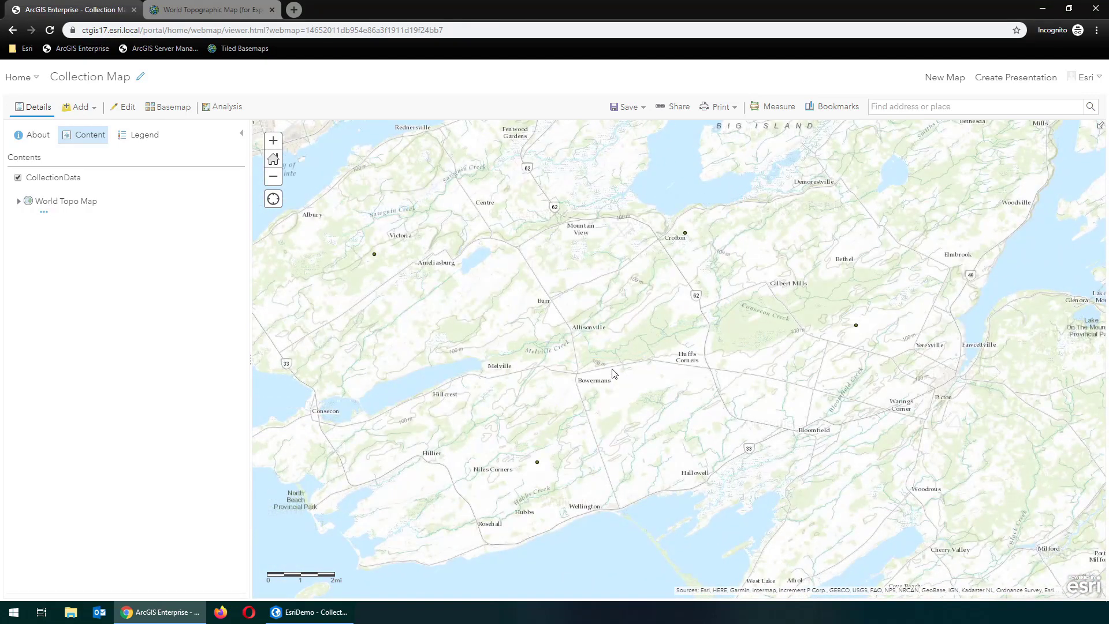
pyautogui.click(684, 234)
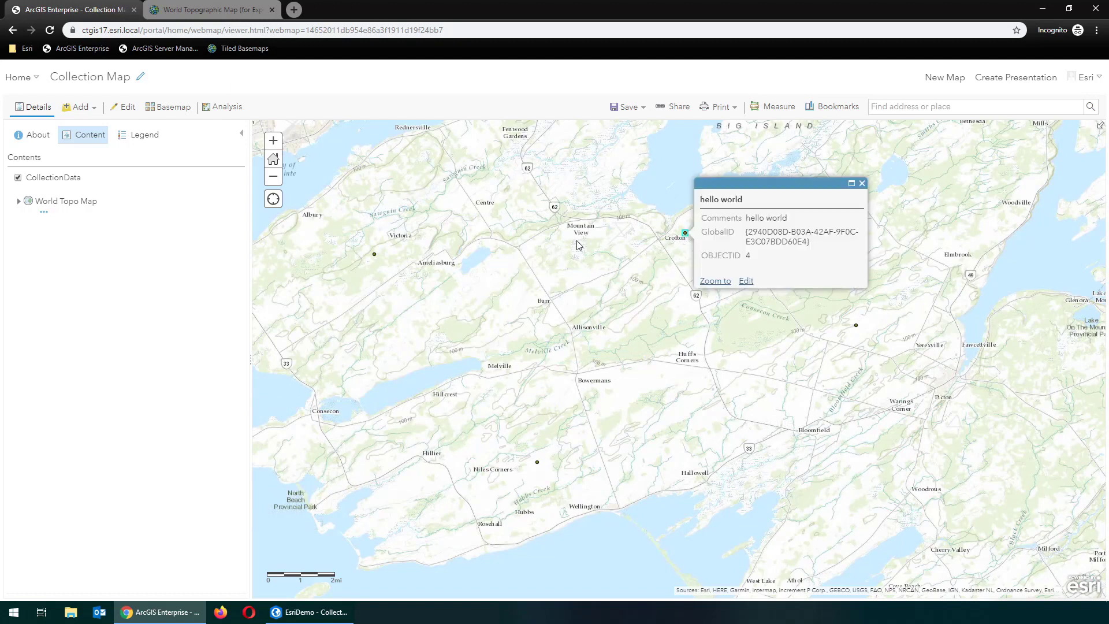
pyautogui.click(775, 222)
# Back in ArcGIS Pro, open the CollectionData attribute table and review its four points
pyautogui.click(312, 611)
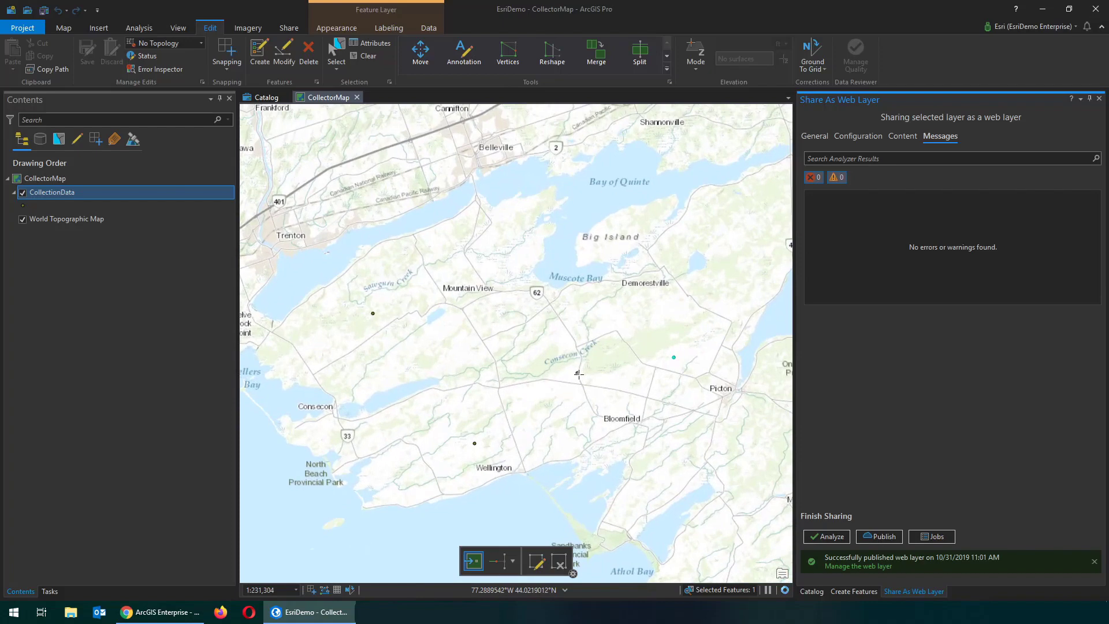
pyautogui.click(101, 189)
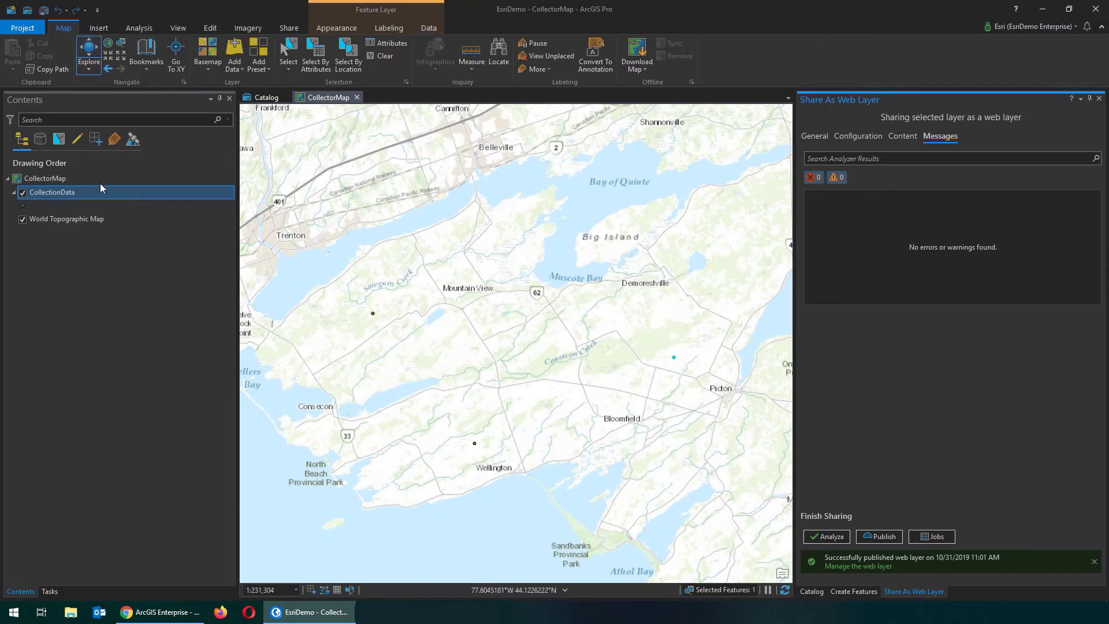
pyautogui.rightClick(56, 195)
pyautogui.click(94, 247)
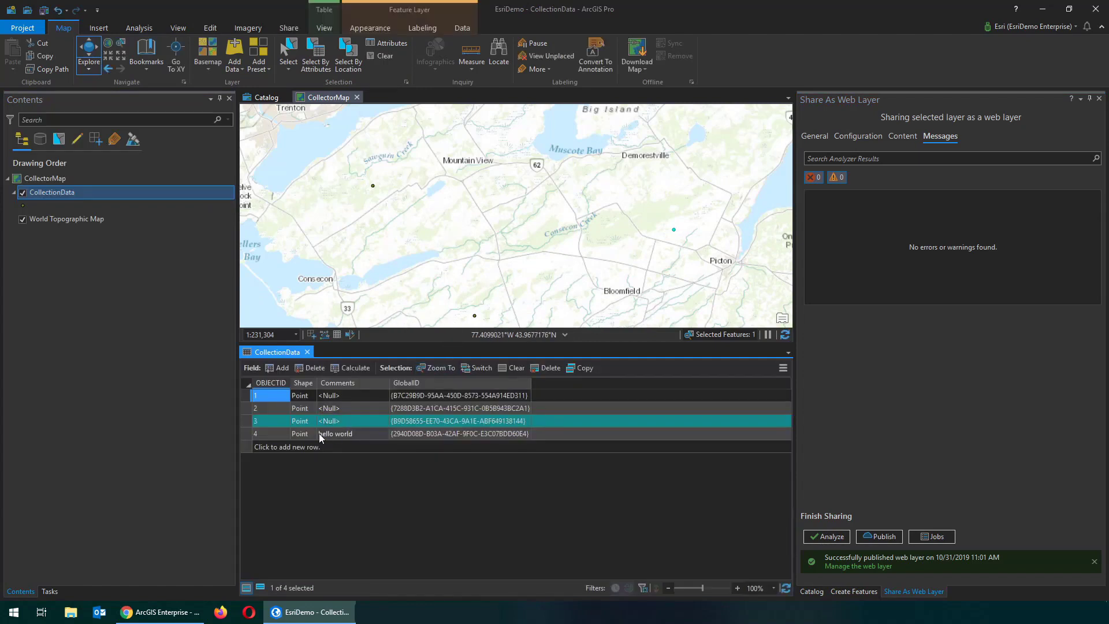
pyautogui.scroll(-2, 484, 145)
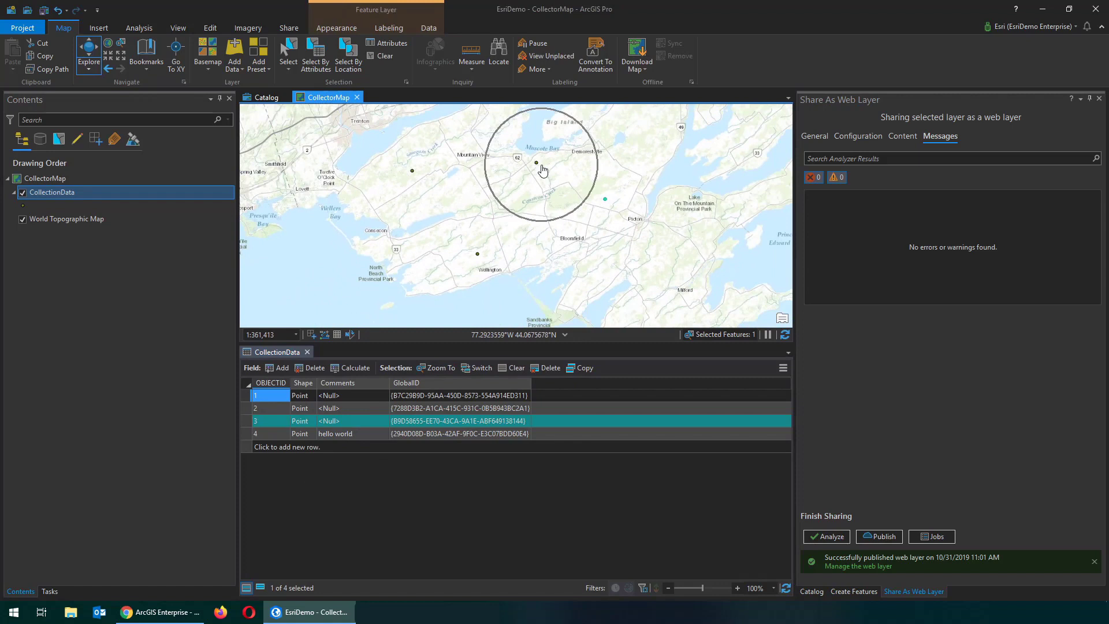
pyautogui.click(542, 169)
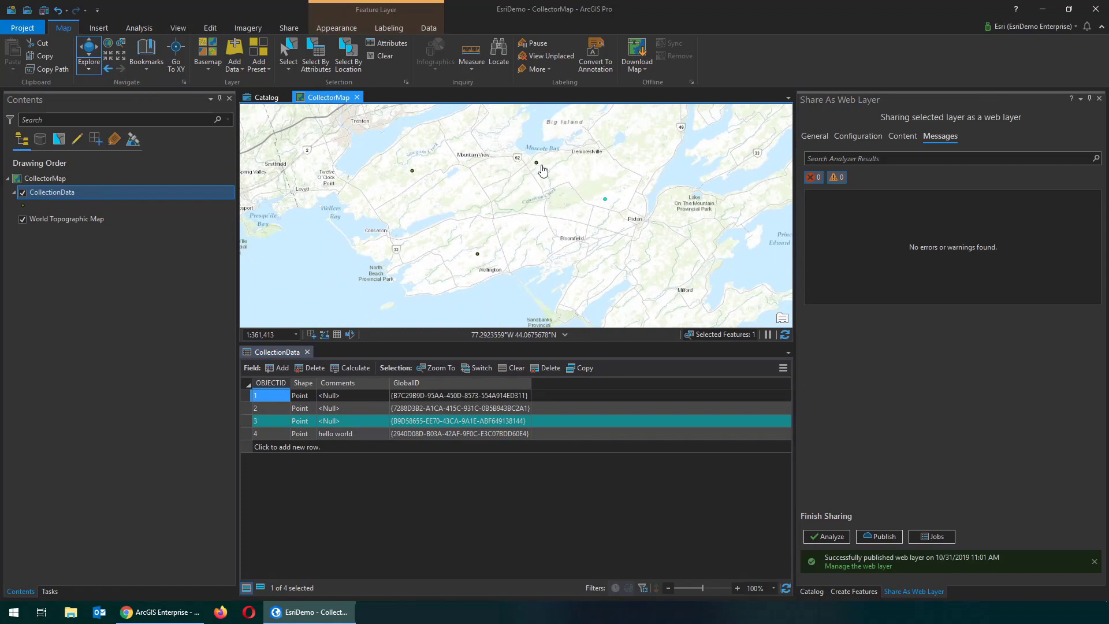